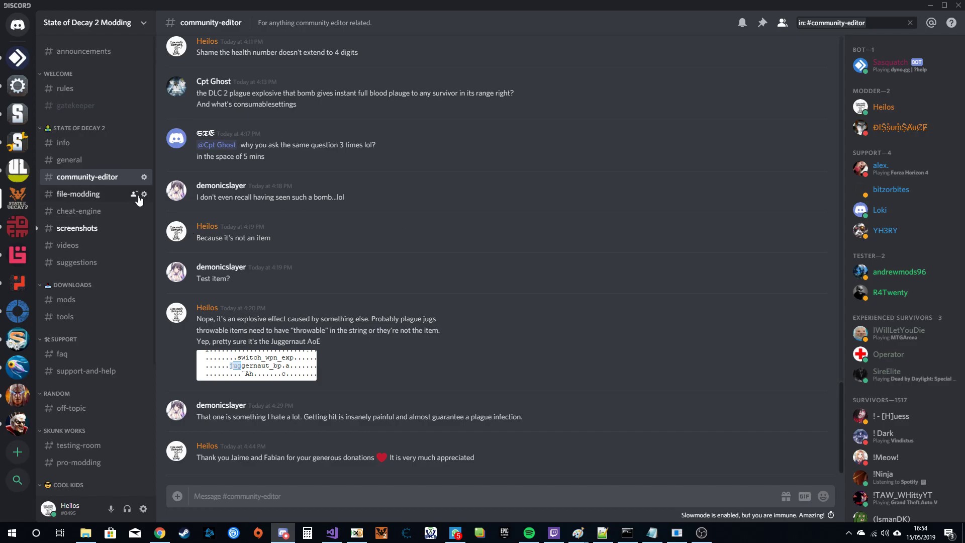
# - Open the pinned Community Editor version 2 (7.5) message in the community-editor channel and download CE275.zip
pyautogui.click(762, 24)
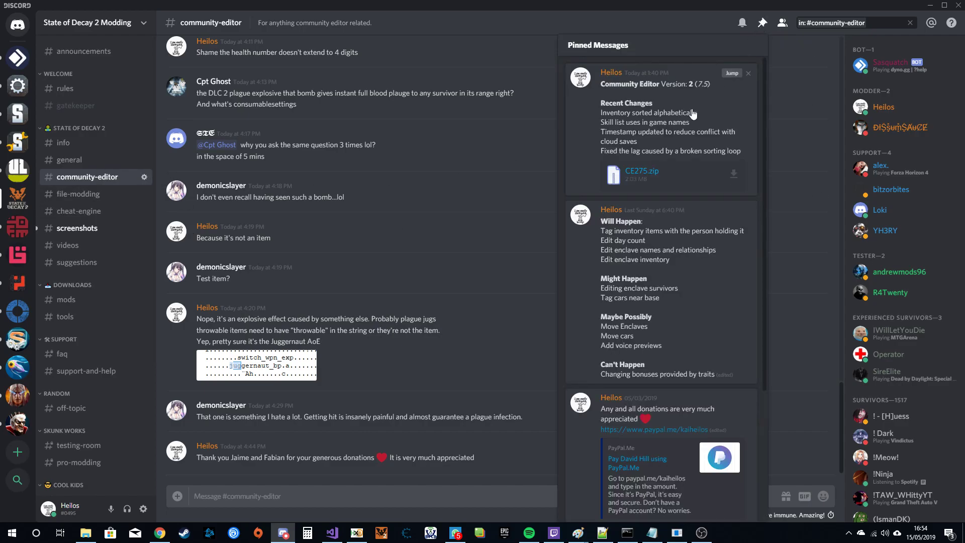
pyautogui.click(732, 73)
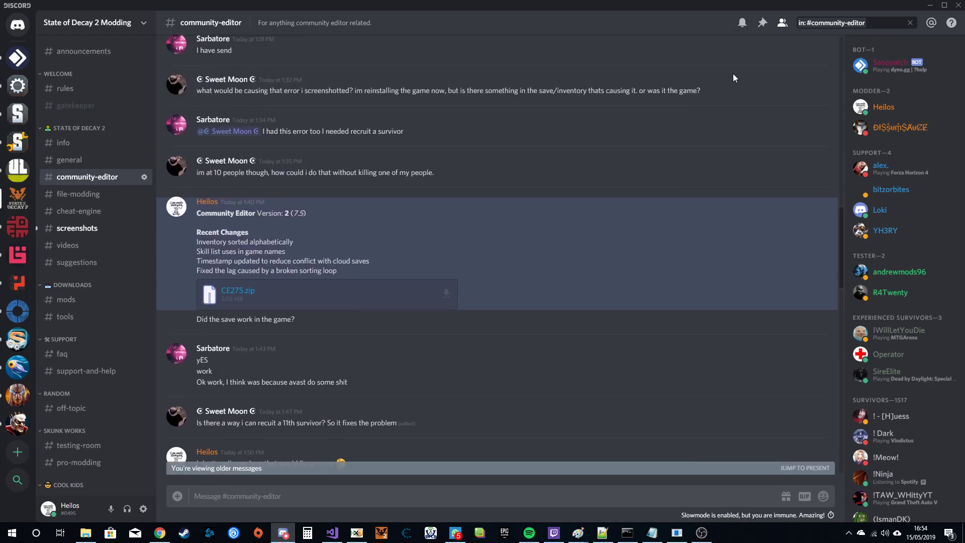
pyautogui.click(445, 294)
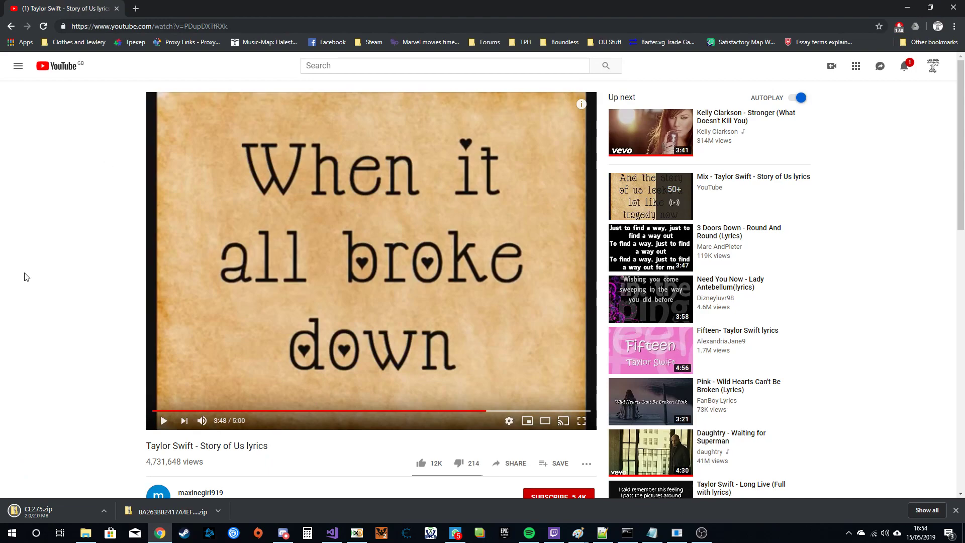
# - Clear the browser and chat windows from the desktop and open the Downloads folder in File Explorer
pyautogui.click(173, 511)
pyautogui.click(191, 476)
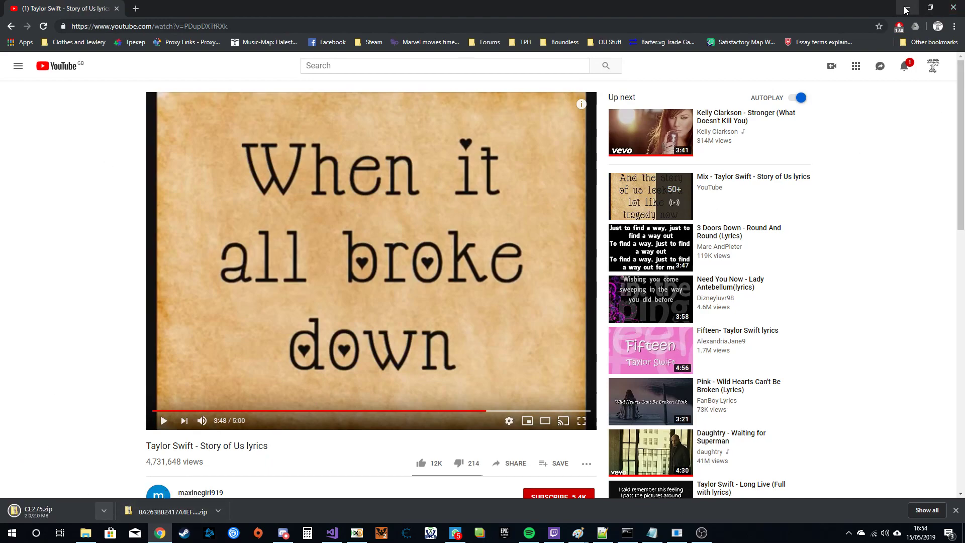
pyautogui.click(907, 7)
pyautogui.click(930, 5)
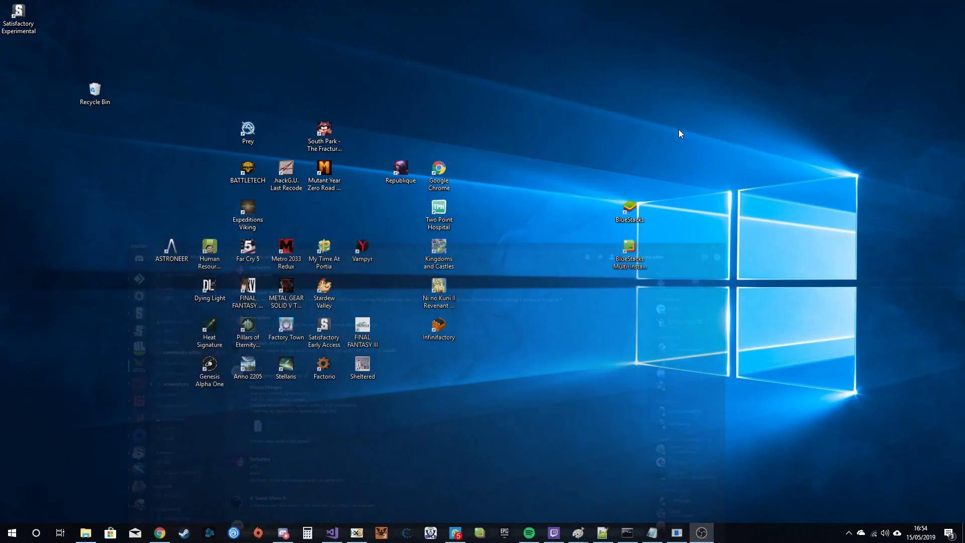
pyautogui.click(86, 532)
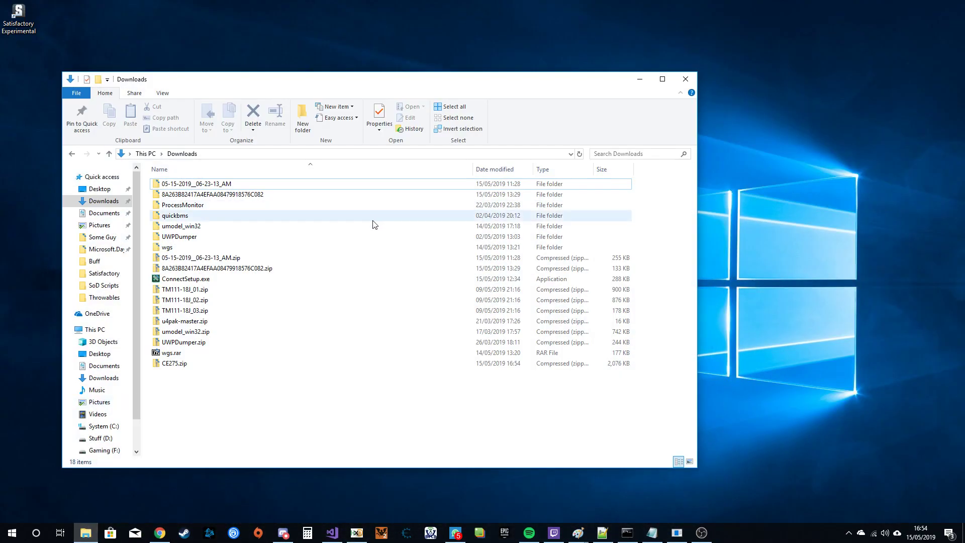
# - Extract CE275.zip into its own CE275 folder with 7-Zip and launch CommEdit.exe from there
pyautogui.click(180, 363)
pyautogui.rightClick(182, 362)
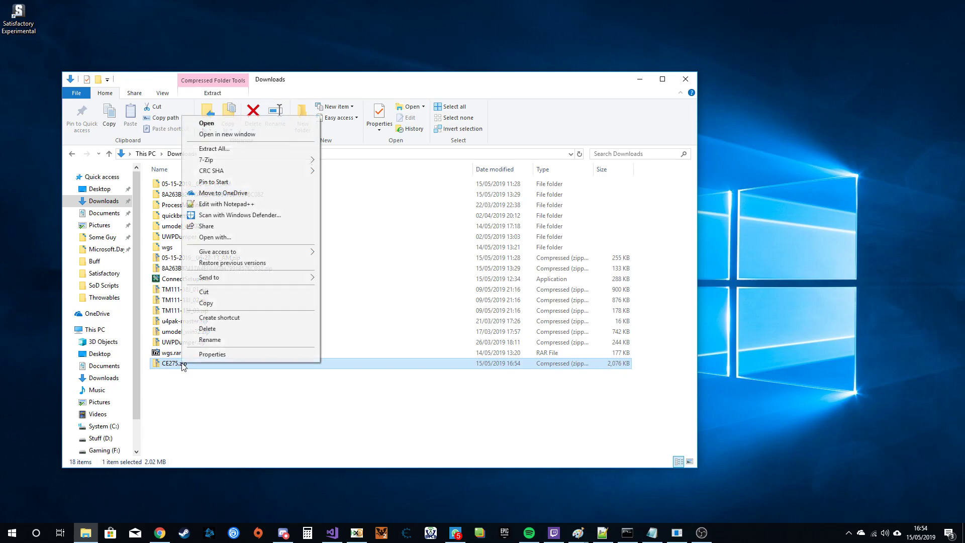
pyautogui.moveTo(258, 158)
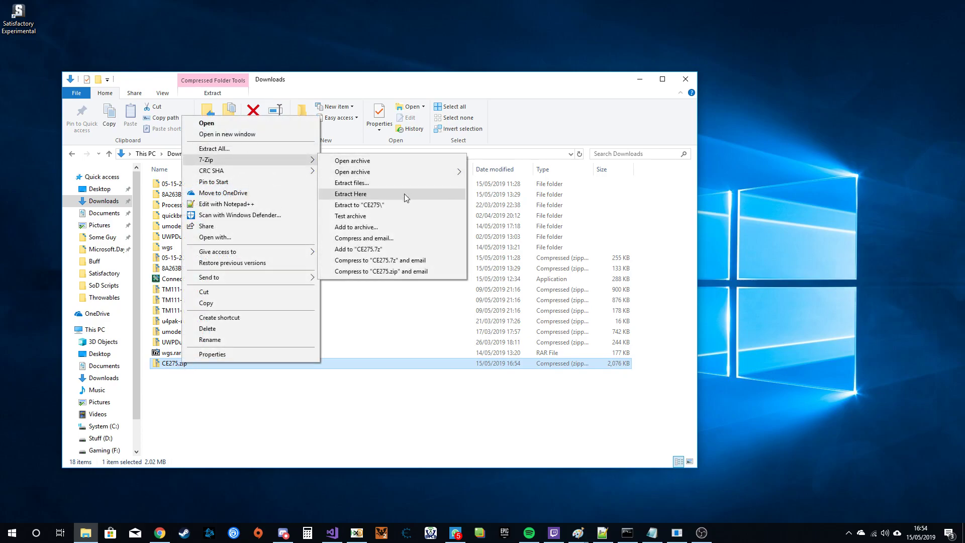
pyautogui.click(387, 207)
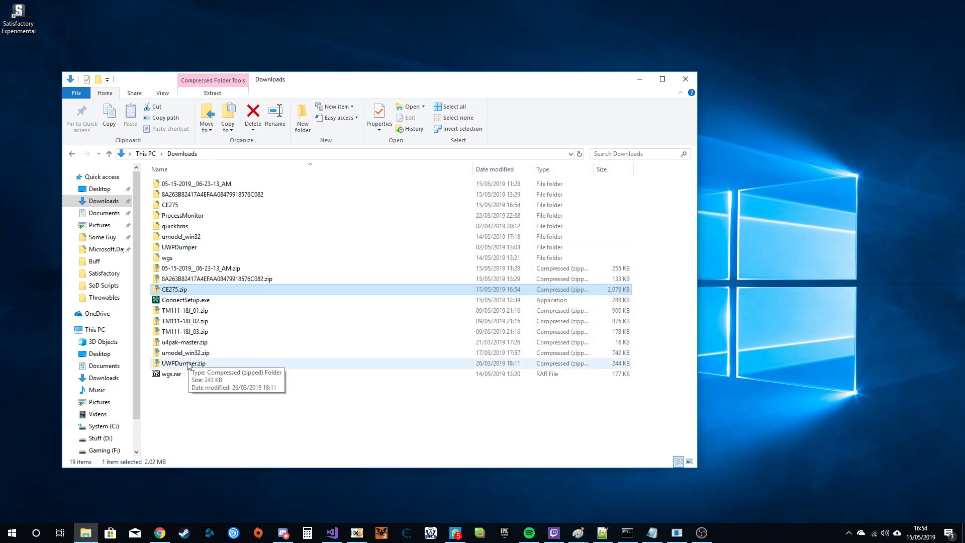
pyautogui.doubleClick(194, 205)
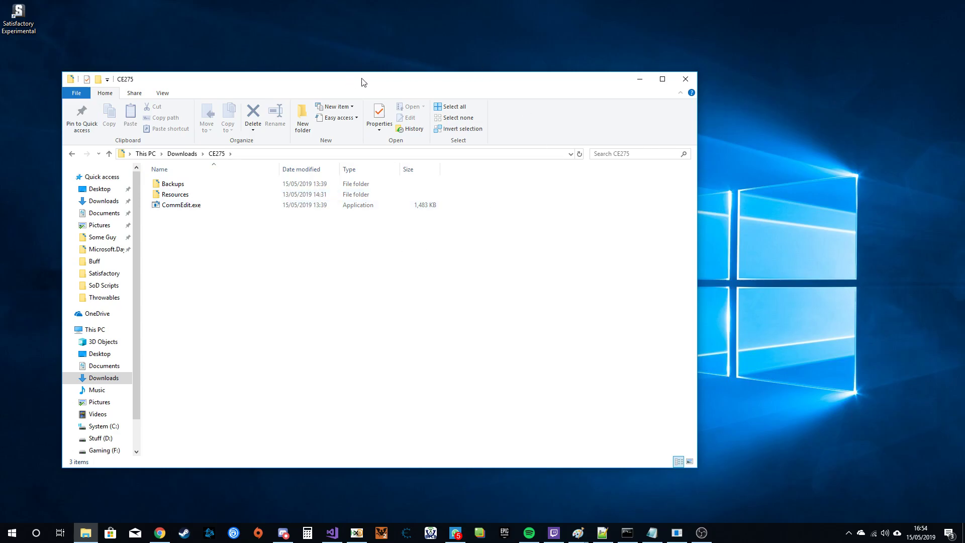
pyautogui.moveTo(397, 79); pyautogui.dragTo(0, 166)
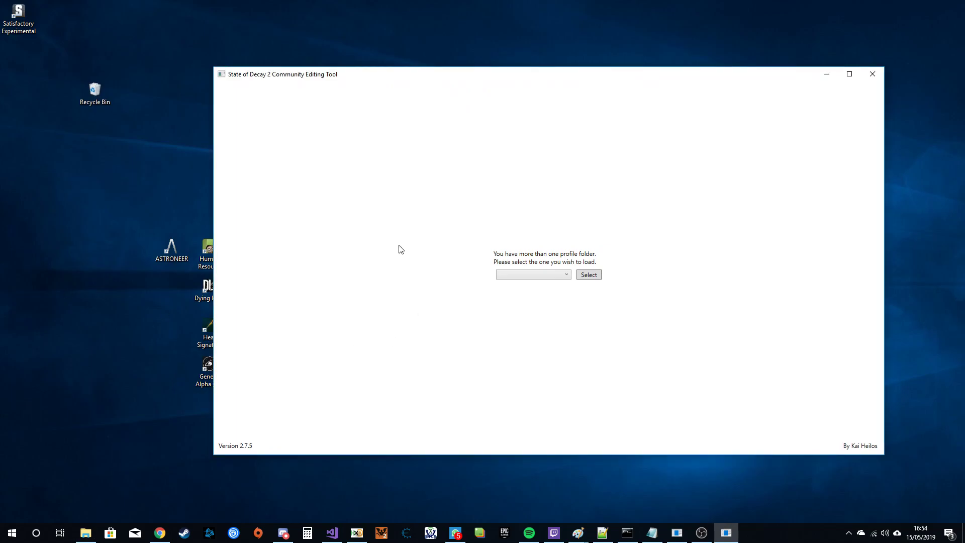
# - Choose the profile folder with the long ID instead of New folder and load Community Three
pyautogui.click(522, 279)
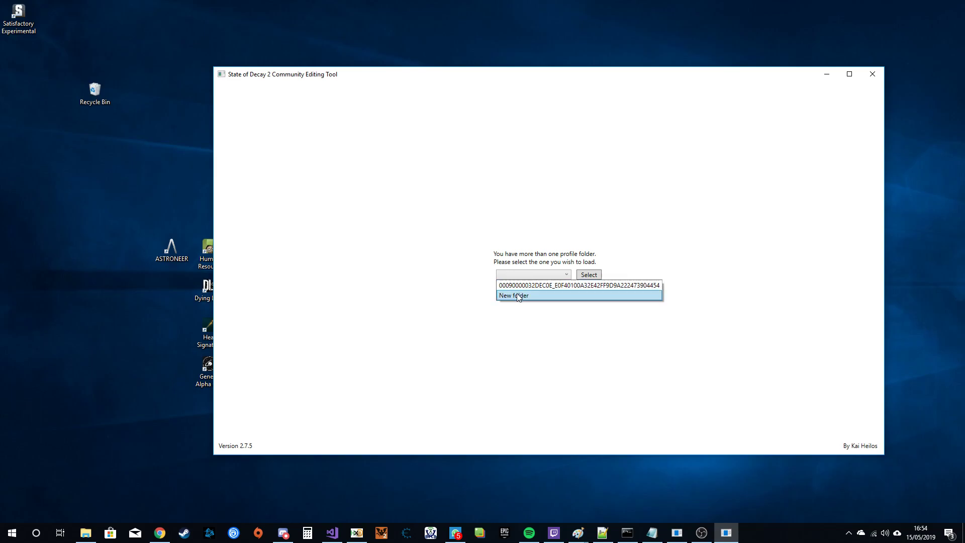
pyautogui.click(520, 286)
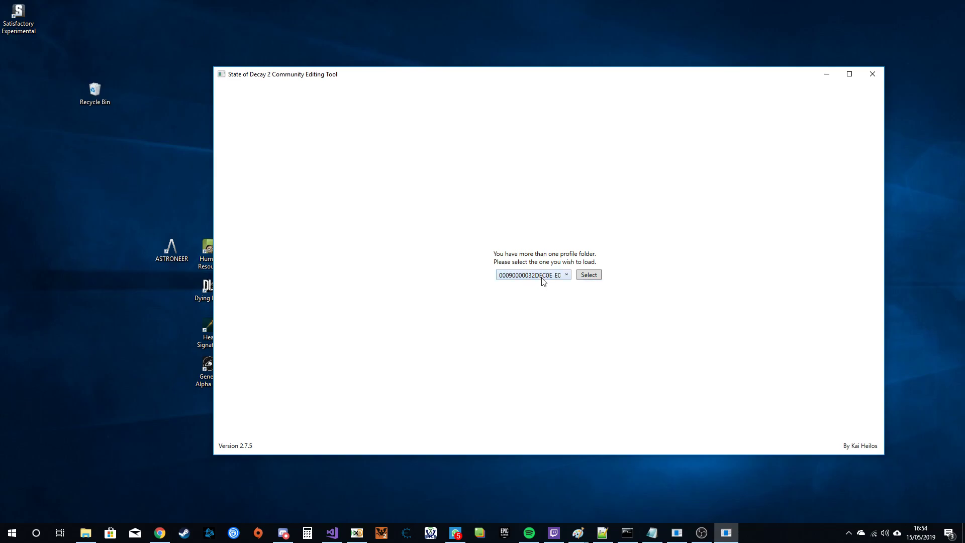
pyautogui.click(541, 277)
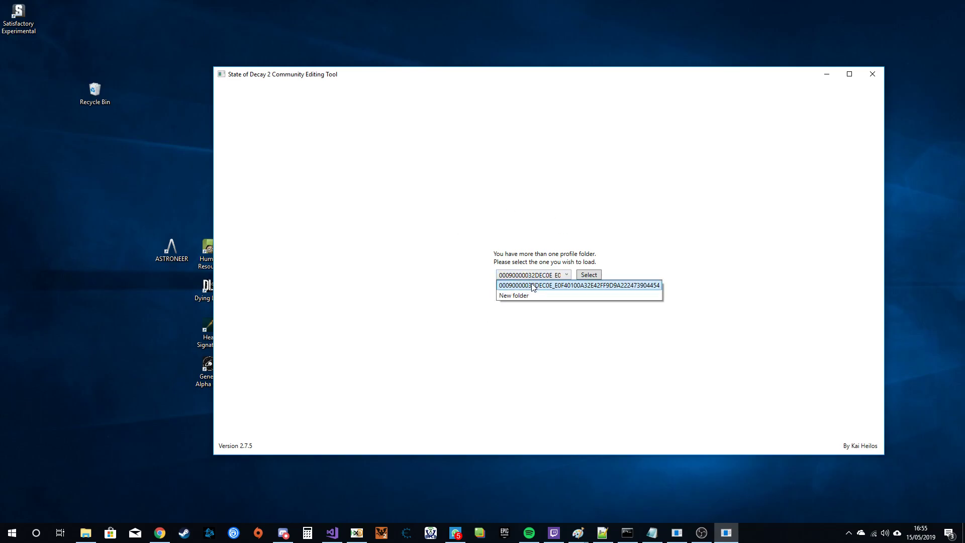
pyautogui.click(533, 286)
pyautogui.click(589, 276)
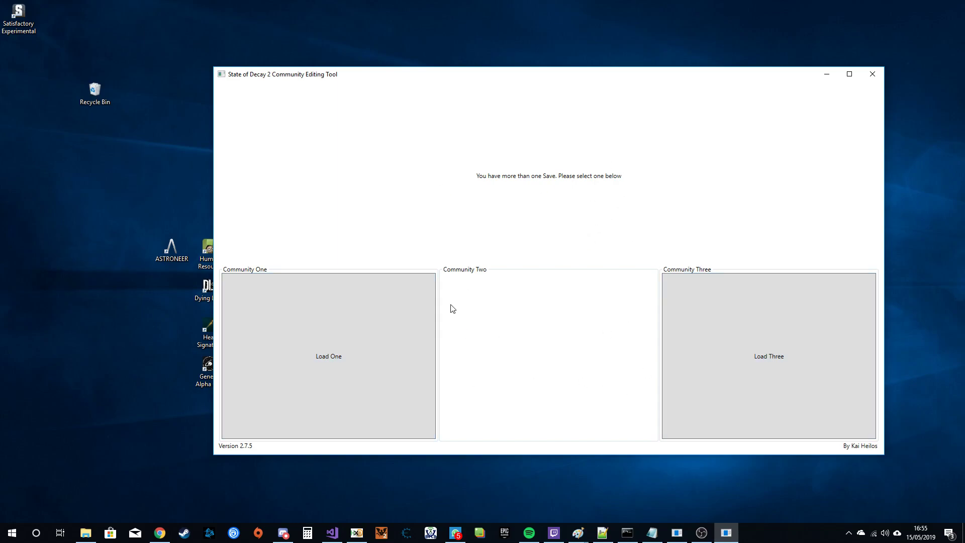
pyautogui.click(753, 360)
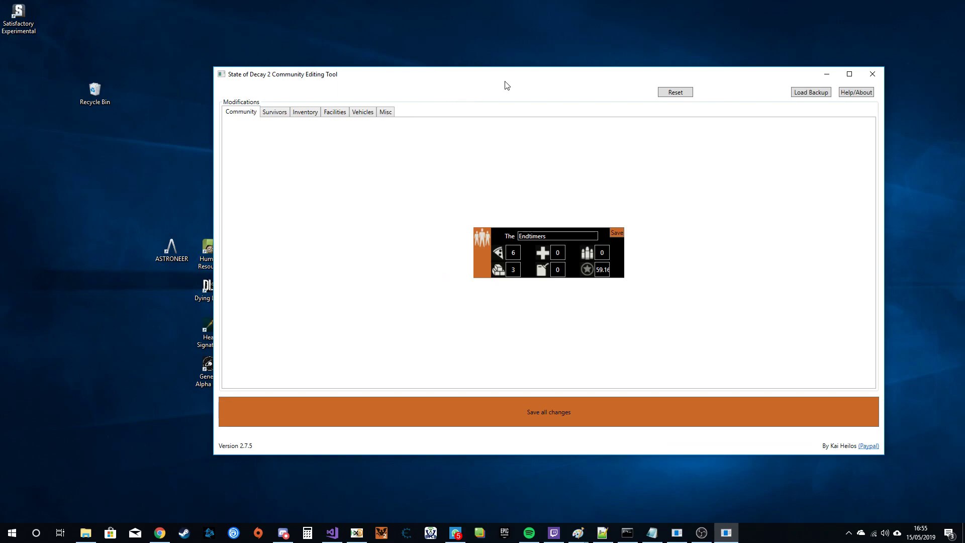
pyautogui.moveTo(505, 85); pyautogui.dragTo(412, 85)
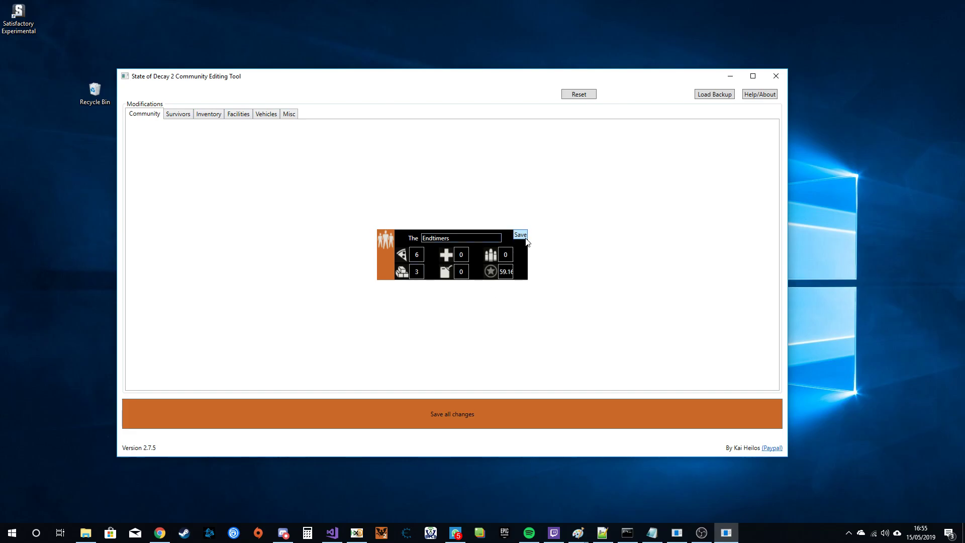
# - Open the record of the only survivor listed in the community
pyautogui.click(179, 115)
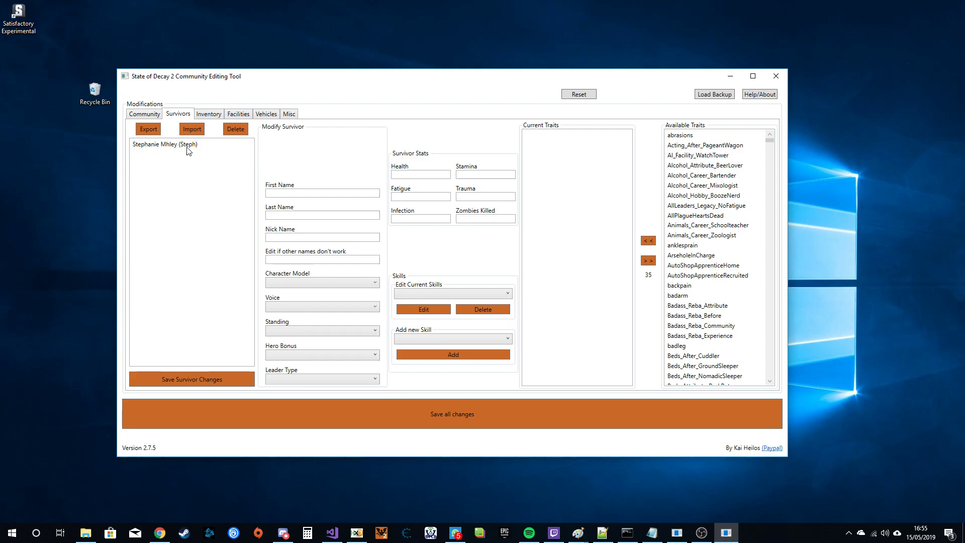
pyautogui.click(171, 145)
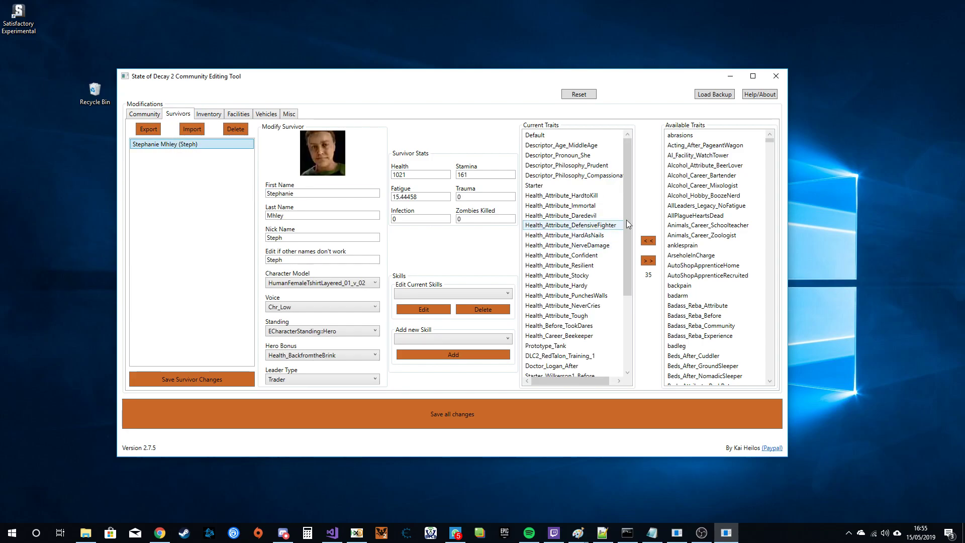
pyautogui.moveTo(627, 214)
pyautogui.mouseDown()
pyautogui.moveTo(629, 301)
pyautogui.moveTo(631, 206)
pyautogui.mouseUp()
# - Examine the survivor's health, stamina and other stats, the current traits and the name fields
pyautogui.moveTo(415, 173); pyautogui.dragTo(394, 175)
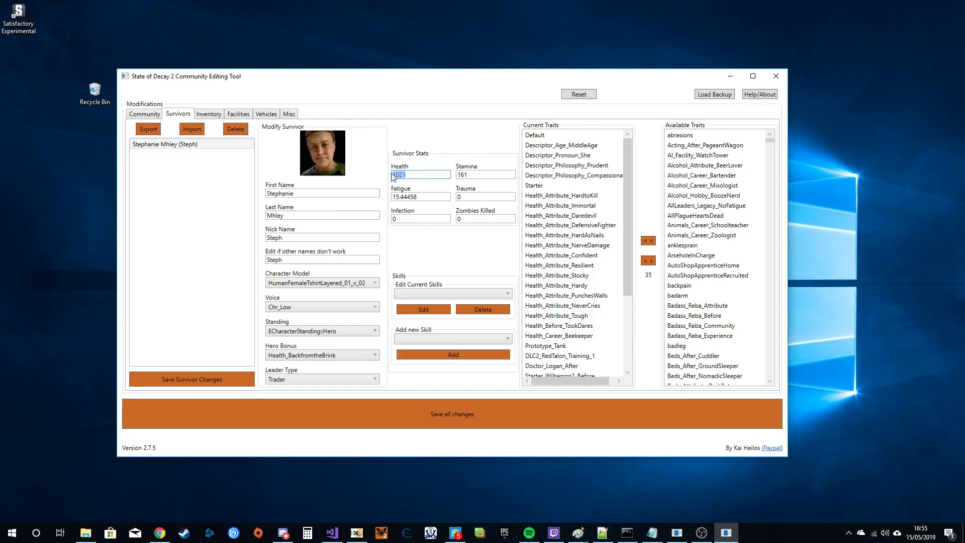
pyautogui.click(467, 175)
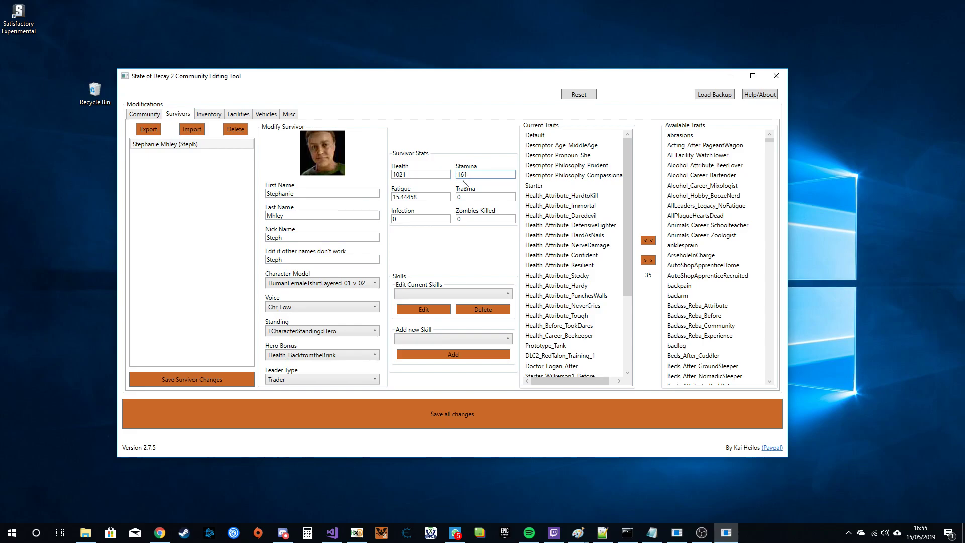
pyautogui.moveTo(417, 171); pyautogui.dragTo(388, 177)
pyautogui.click(424, 173)
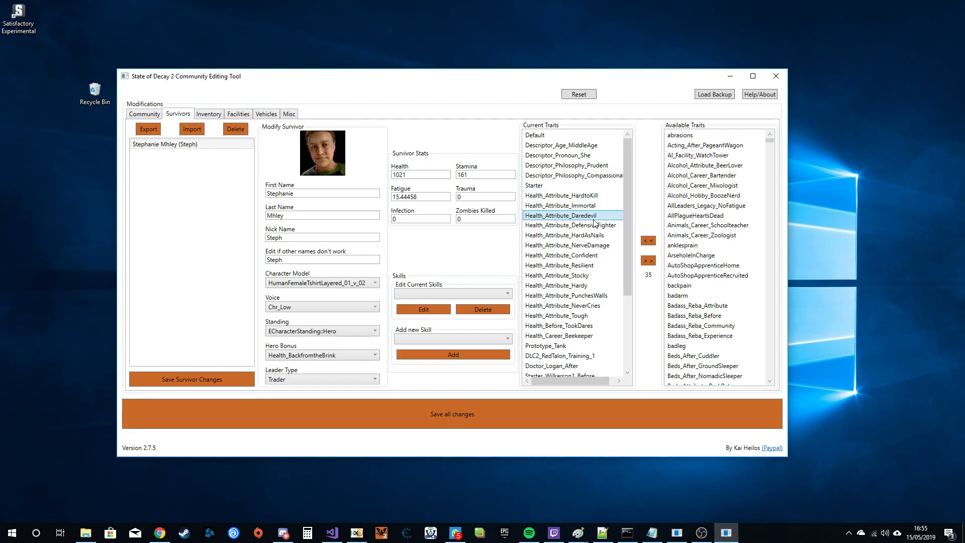
pyautogui.click(573, 315)
pyautogui.scroll(-4, 580, 335)
pyautogui.scroll(4, 580, 335)
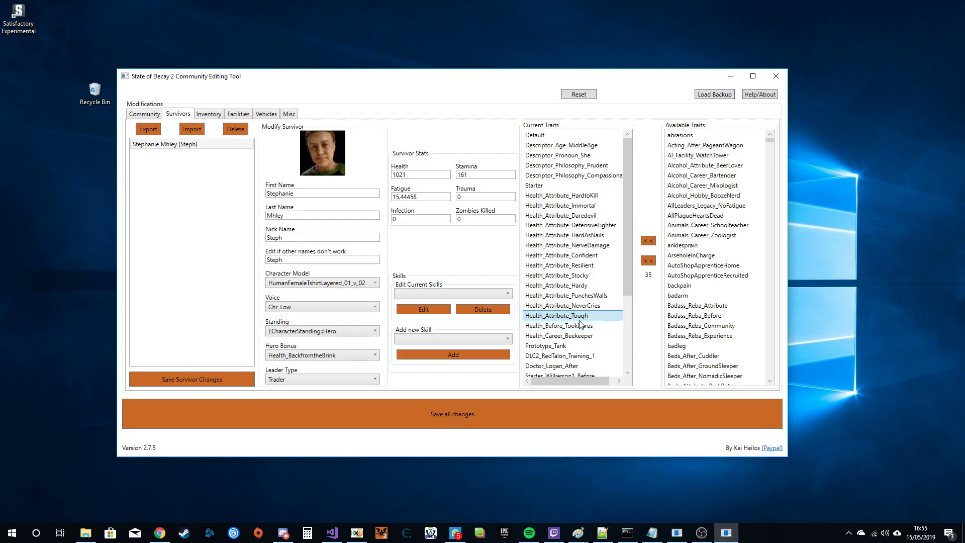
pyautogui.click(462, 196)
pyautogui.click(410, 220)
pyautogui.click(485, 219)
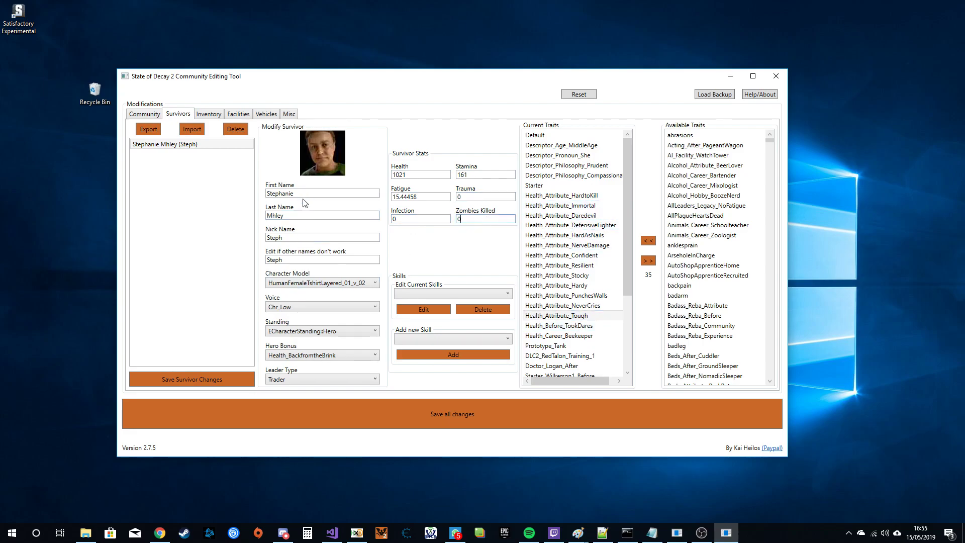
pyautogui.click(296, 237)
pyautogui.doubleClick(285, 259)
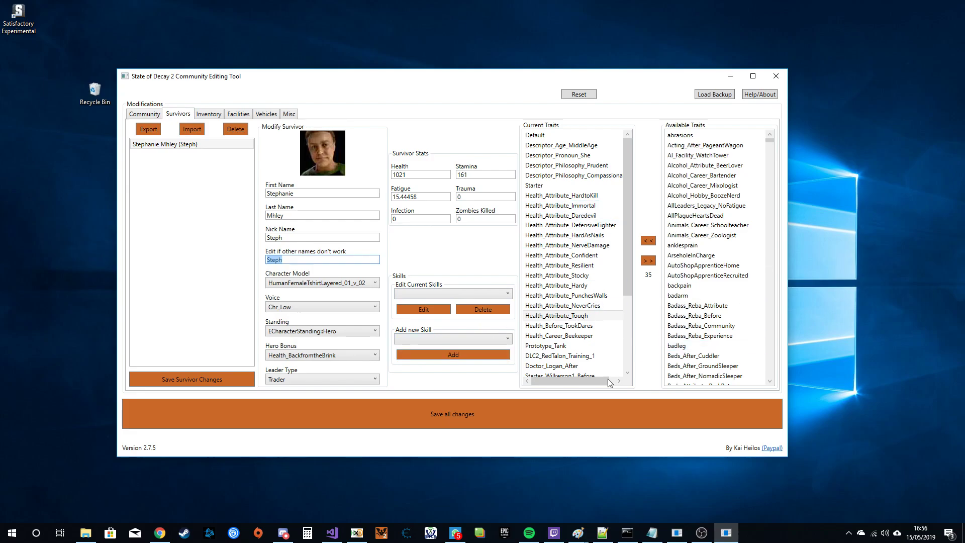
# - Examine the survivor's current skills and the new skills available to add, including the Shooting specialisations
pyautogui.click(455, 295)
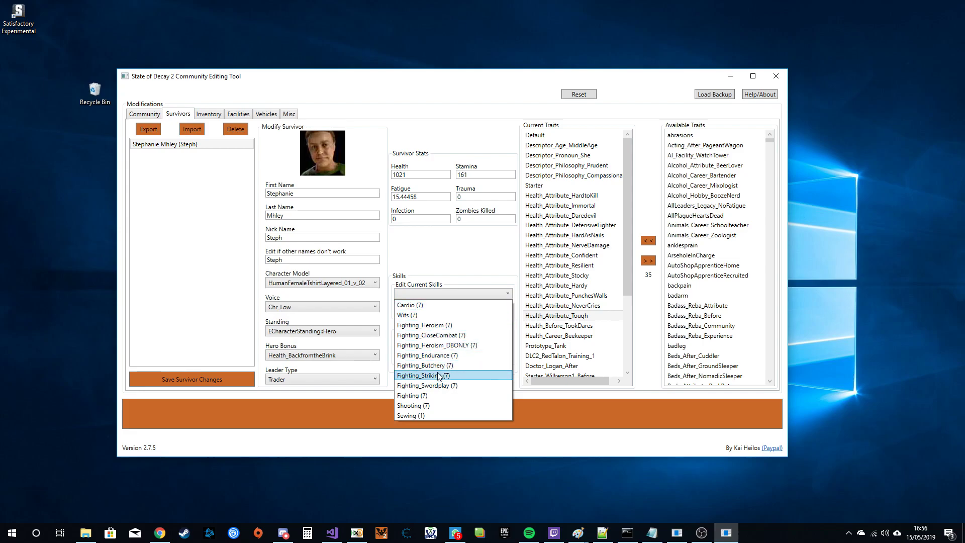
pyautogui.click(433, 405)
pyautogui.click(444, 338)
pyautogui.moveTo(510, 361); pyautogui.dragTo(505, 422)
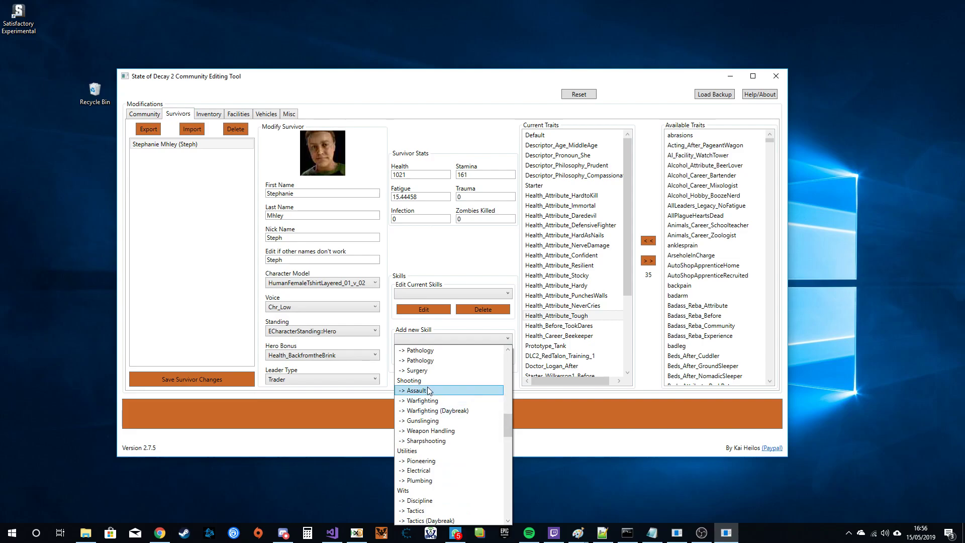
pyautogui.click(423, 435)
pyautogui.click(427, 293)
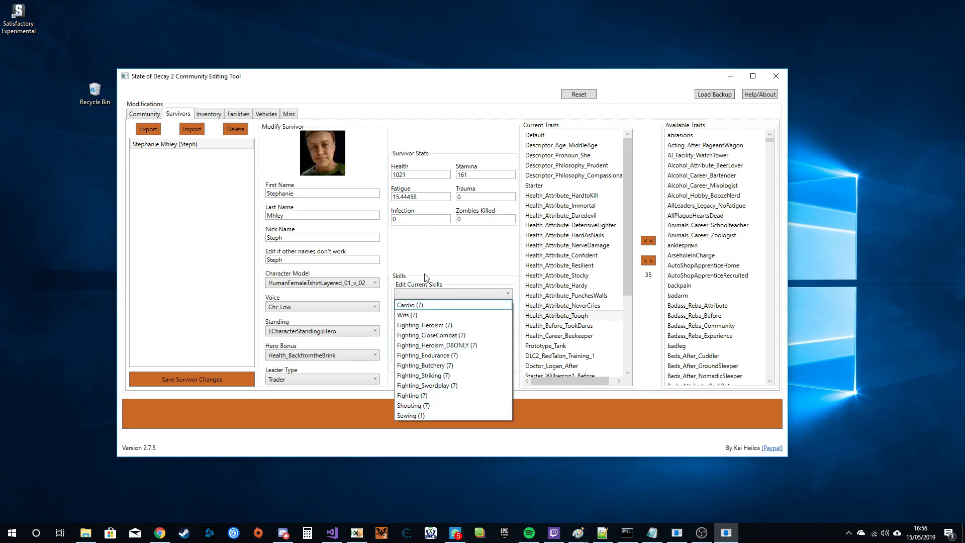
pyautogui.click(431, 315)
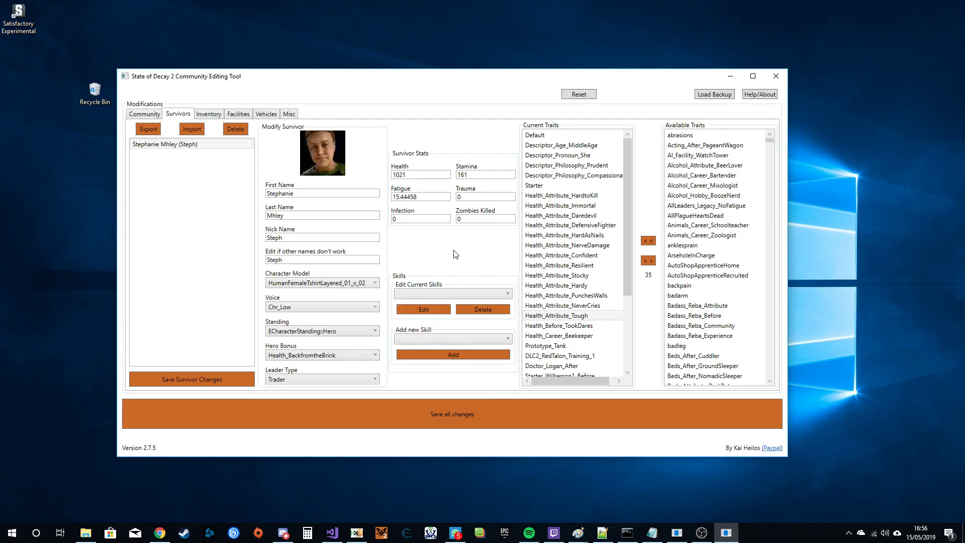
pyautogui.click(431, 338)
pyautogui.click(429, 339)
# - Select Fighting_Heroism among the survivor's current skills
pyautogui.click(423, 309)
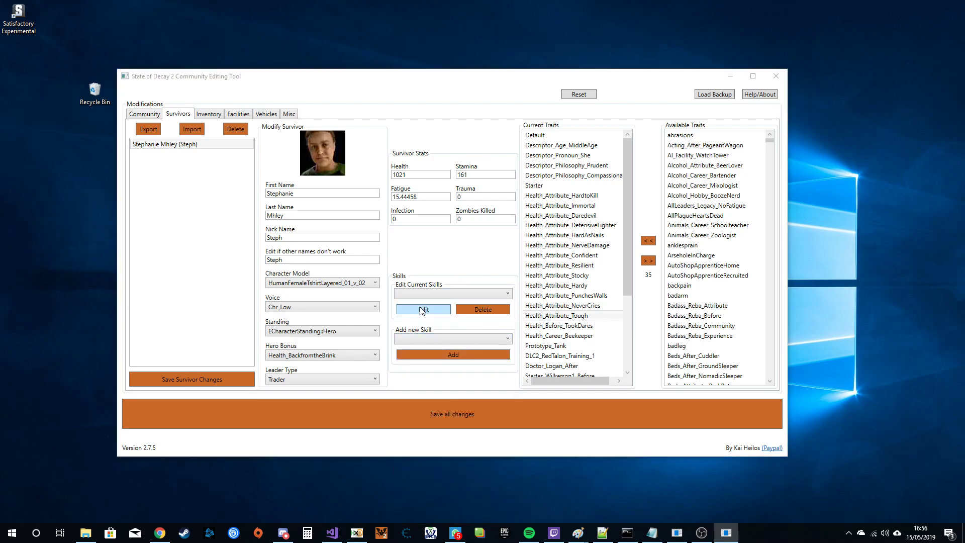
pyautogui.click(456, 299)
pyautogui.click(456, 298)
pyautogui.click(429, 306)
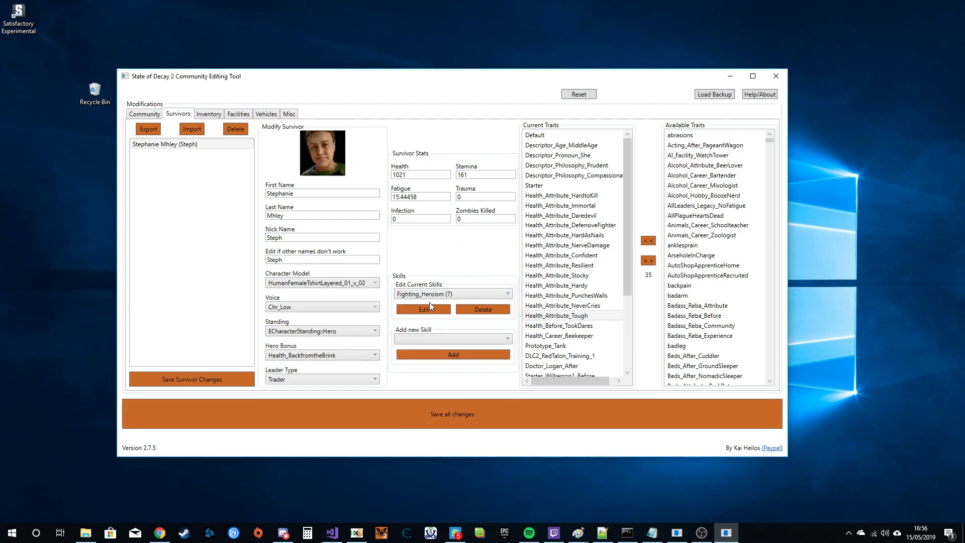
pyautogui.click(418, 311)
pyautogui.click(421, 305)
pyautogui.click(453, 303)
pyautogui.click(475, 305)
pyautogui.click(477, 307)
pyautogui.click(422, 306)
pyautogui.click(423, 305)
pyautogui.click(470, 306)
pyautogui.click(454, 305)
pyautogui.click(423, 280)
# - Export the survivor to a file and check for that file in the CE275 folder
pyautogui.click(147, 131)
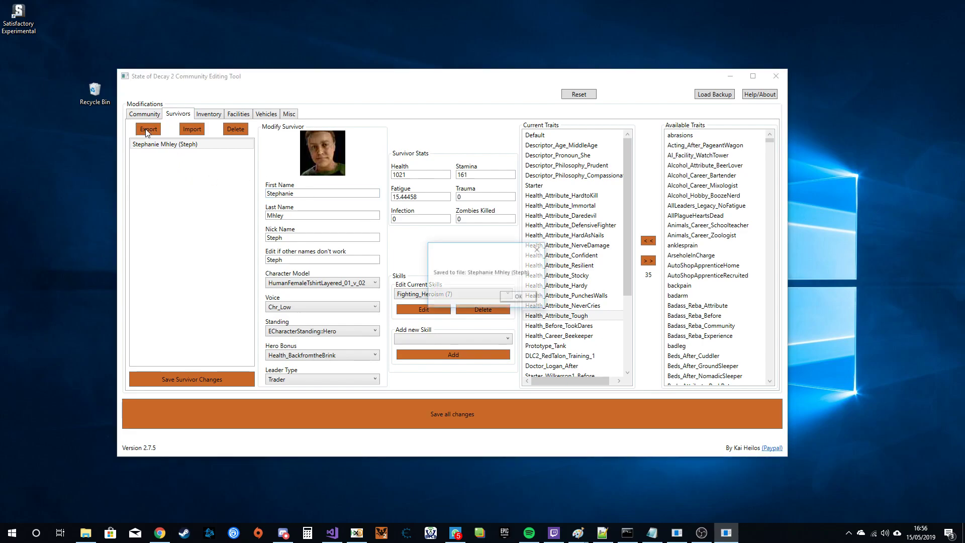
pyautogui.click(521, 296)
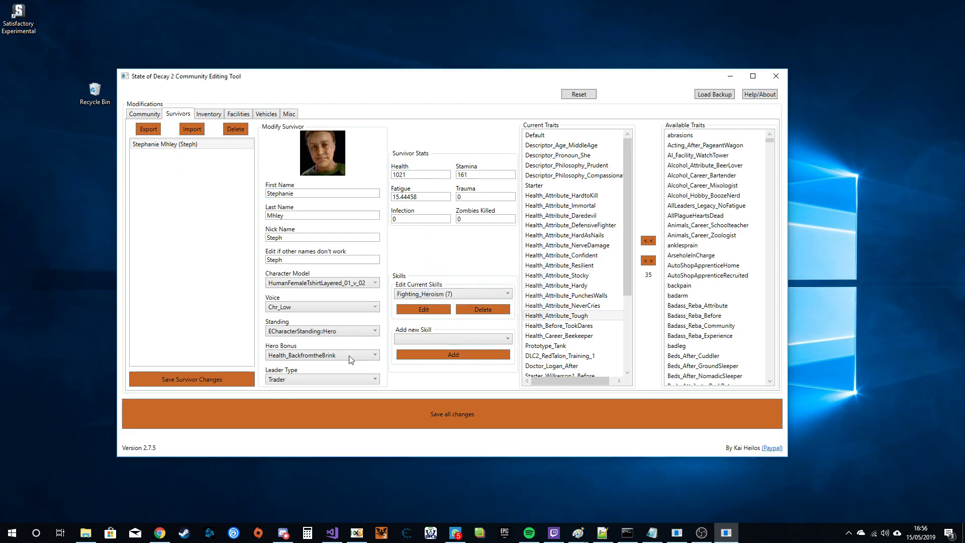
pyautogui.click(85, 533)
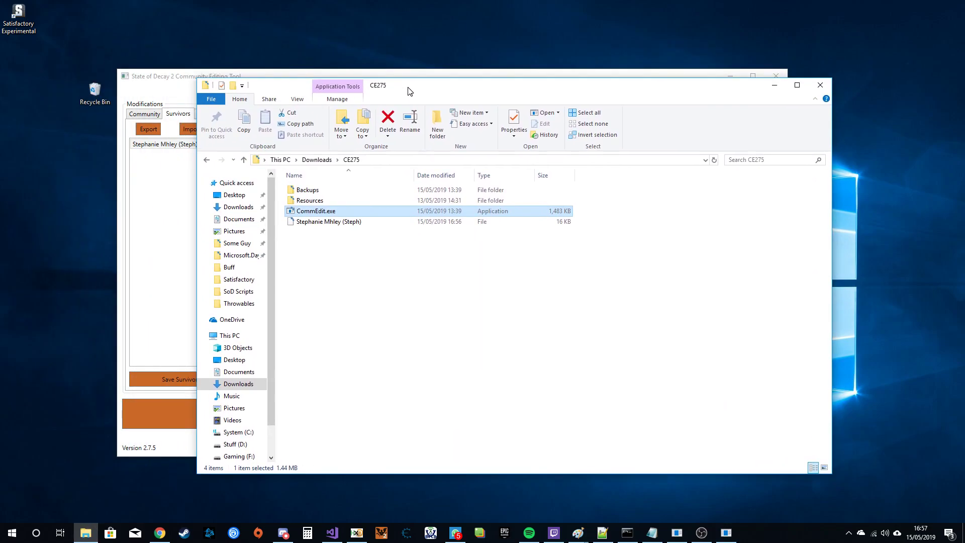
pyautogui.moveTo(408, 92); pyautogui.dragTo(0, 228)
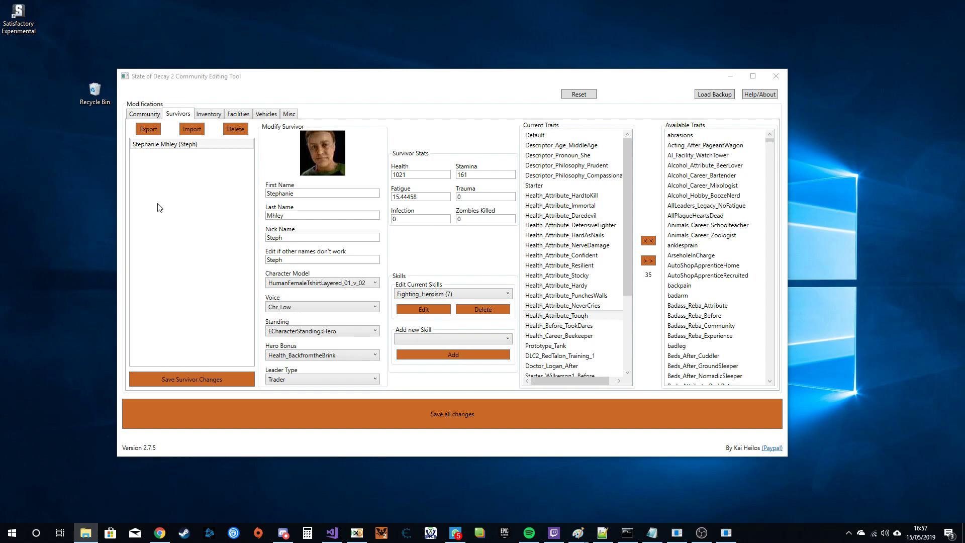
# - View the survivor import file dialog without importing, and look through the traits available to the survivor
pyautogui.click(192, 129)
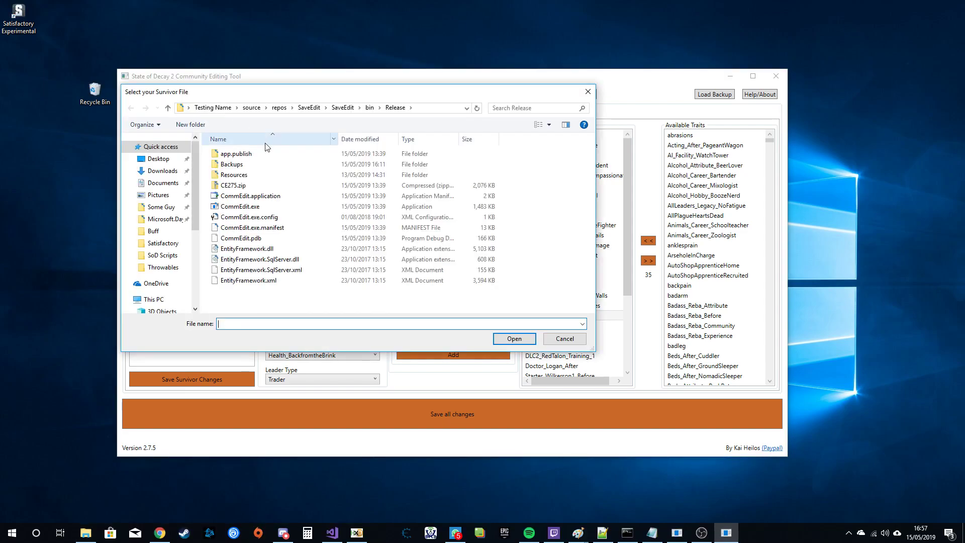
pyautogui.click(588, 91)
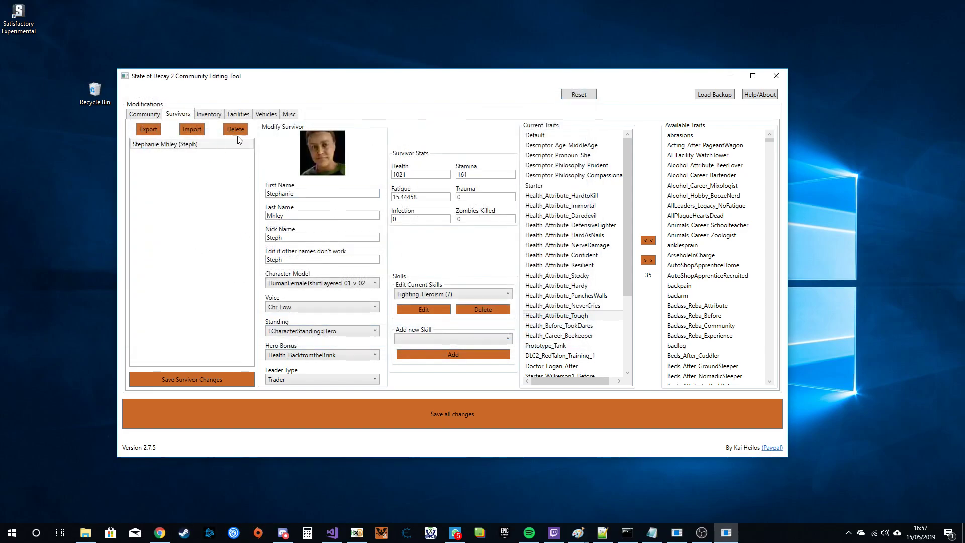
pyautogui.click(170, 145)
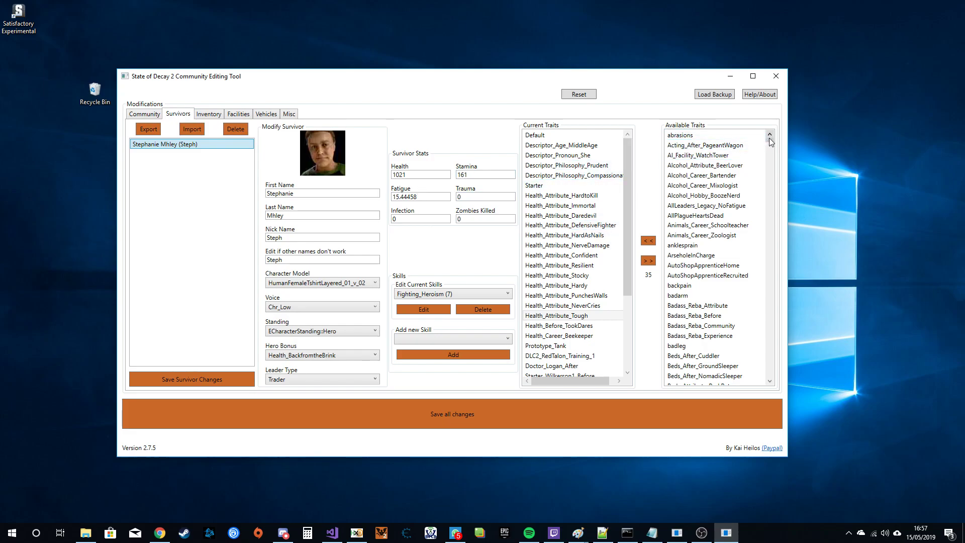
pyautogui.moveTo(769, 141); pyautogui.dragTo(538, 289)
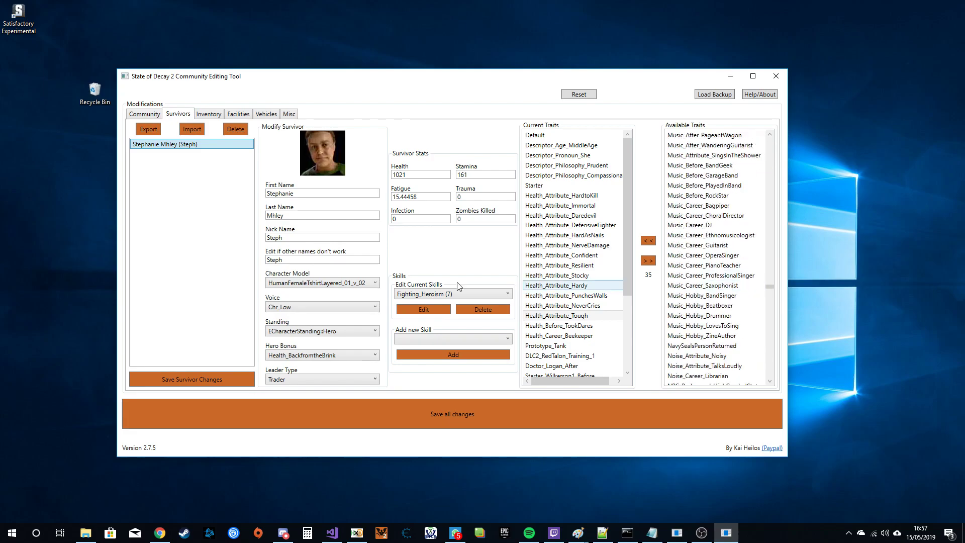
# - Switch to Chrome and open the State of Decay 2 Google Sheets spreadsheet in a new tab
pyautogui.click(159, 534)
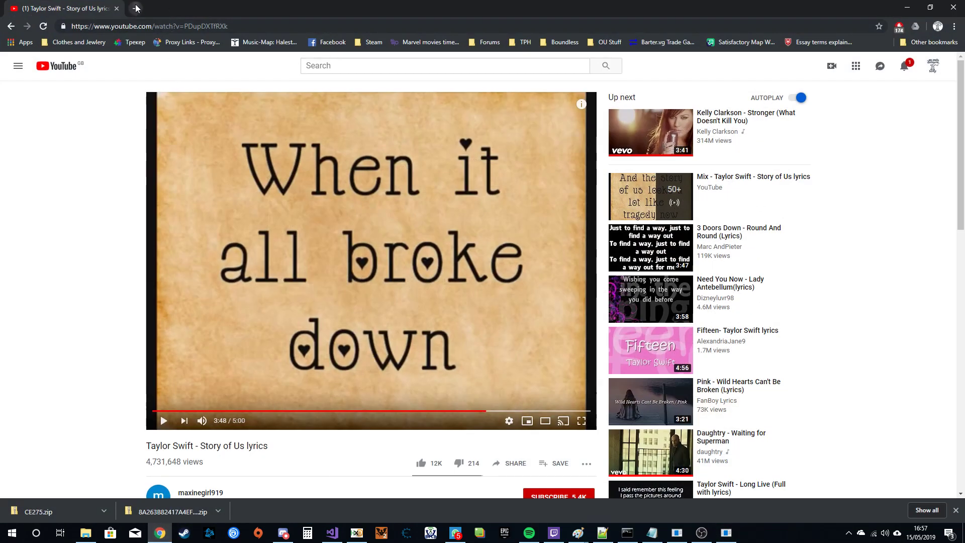
pyautogui.click(135, 8)
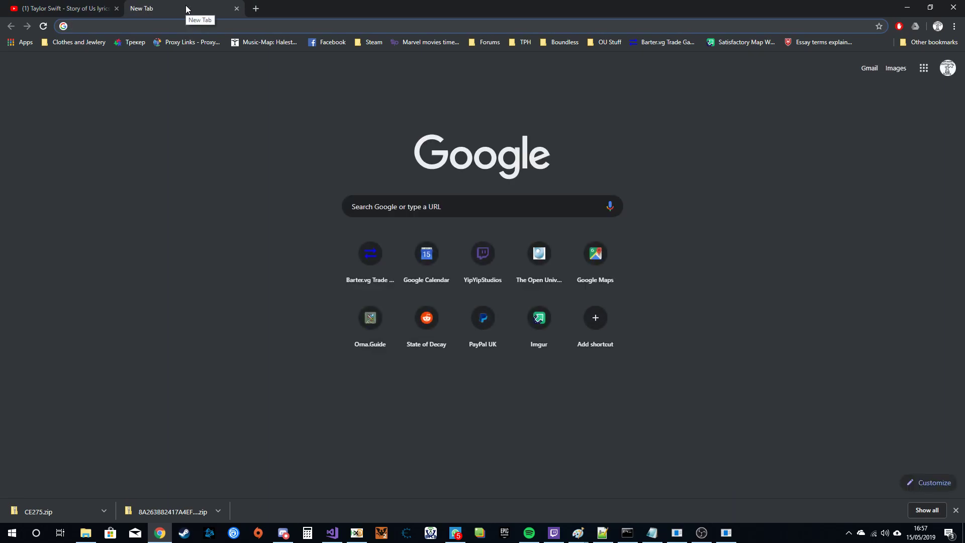
pyautogui.write('sheet')
pyautogui.press('Down')
pyautogui.press('Down')
pyautogui.press('Down')
pyautogui.press('Up')
pyautogui.press('Return')
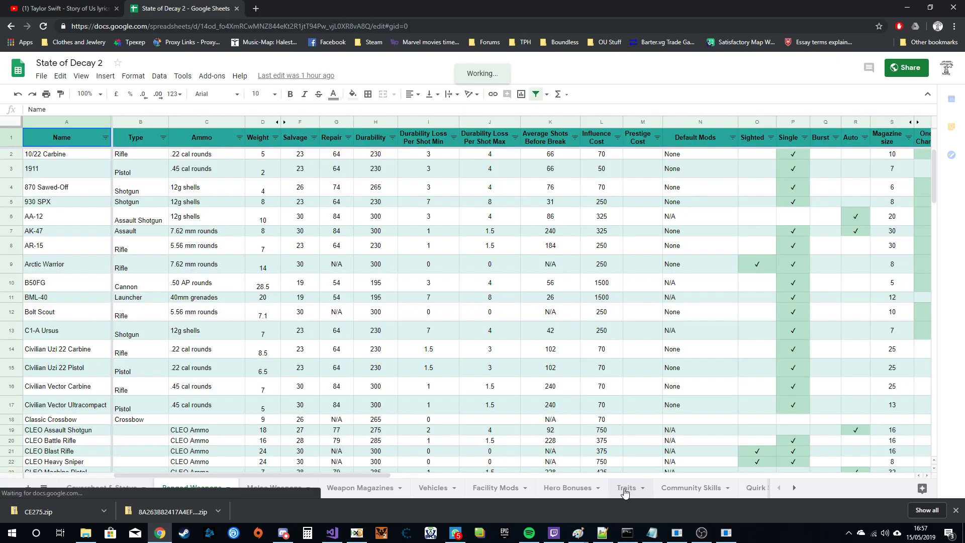
# - Examine the Traits sheet's descriptions, effects and amounts, especially the traits affecting Max Health
pyautogui.click(626, 486)
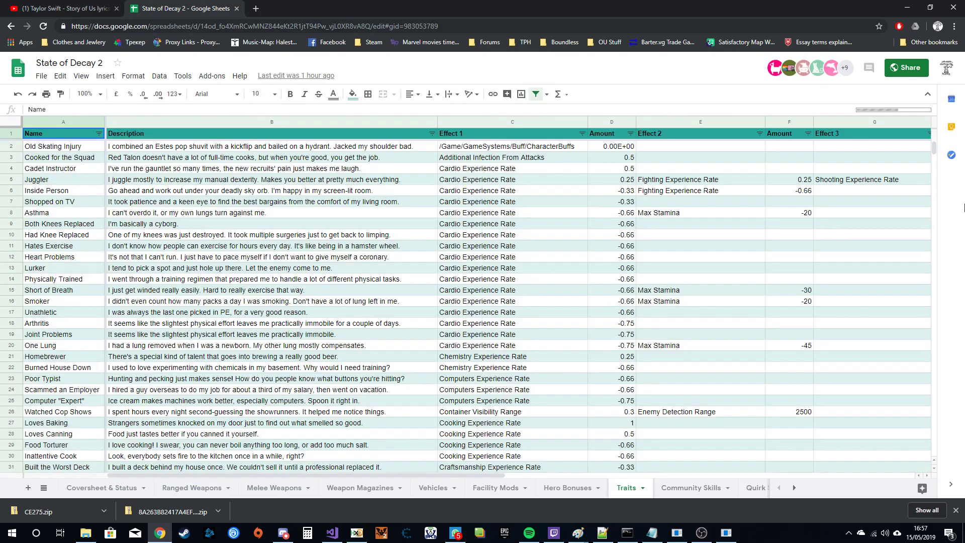
pyautogui.scroll(-1, 936, 148)
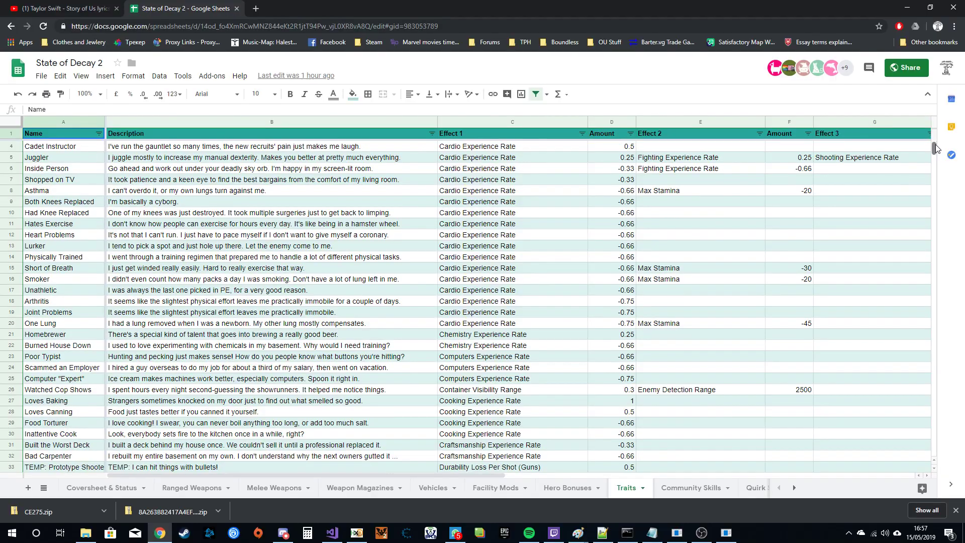
pyautogui.moveTo(935, 147); pyautogui.dragTo(937, 165)
pyautogui.click(509, 240)
pyautogui.scroll(-5, 522, 281)
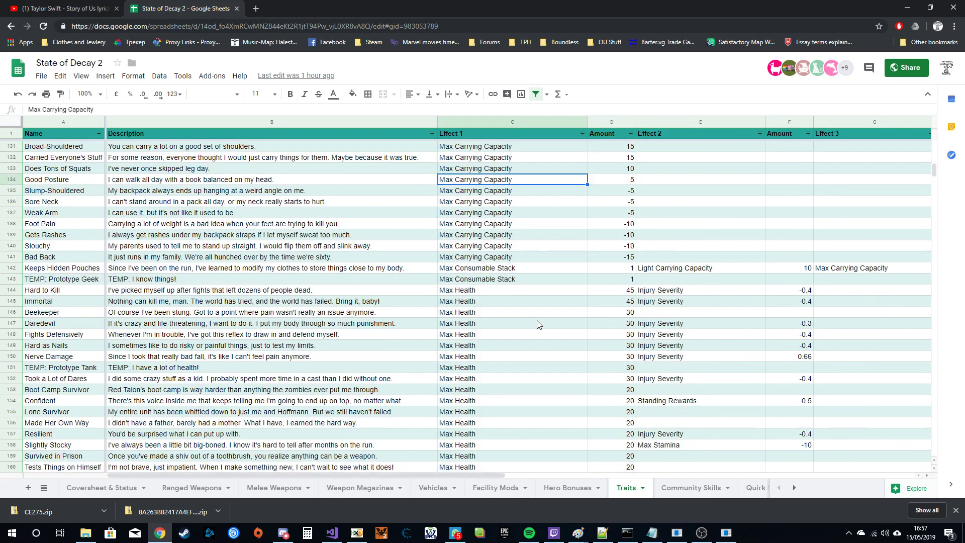
pyautogui.scroll(-3, 579, 264)
pyautogui.scroll(3, 527, 232)
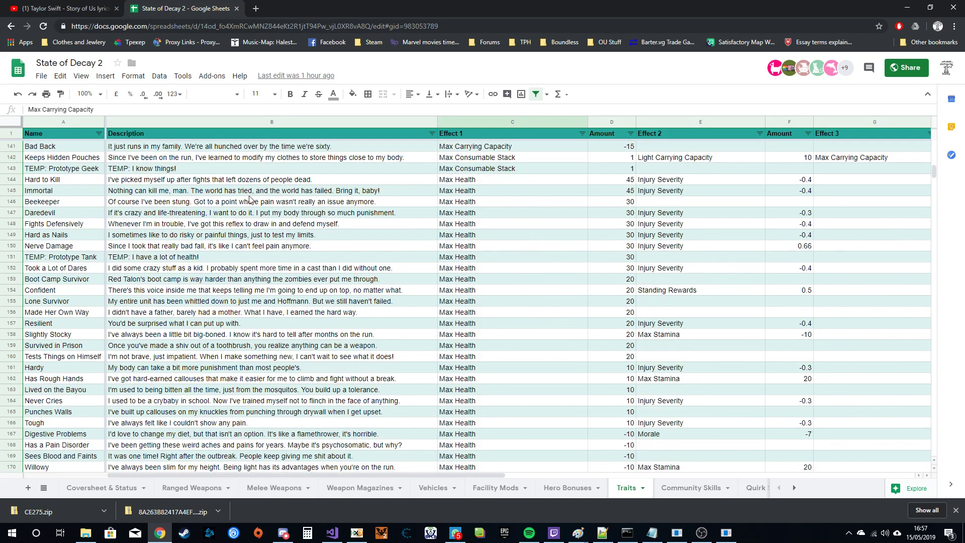
pyautogui.moveTo(86, 184); pyautogui.dragTo(704, 424)
pyautogui.click(414, 311)
pyautogui.scroll(-5, 414, 311)
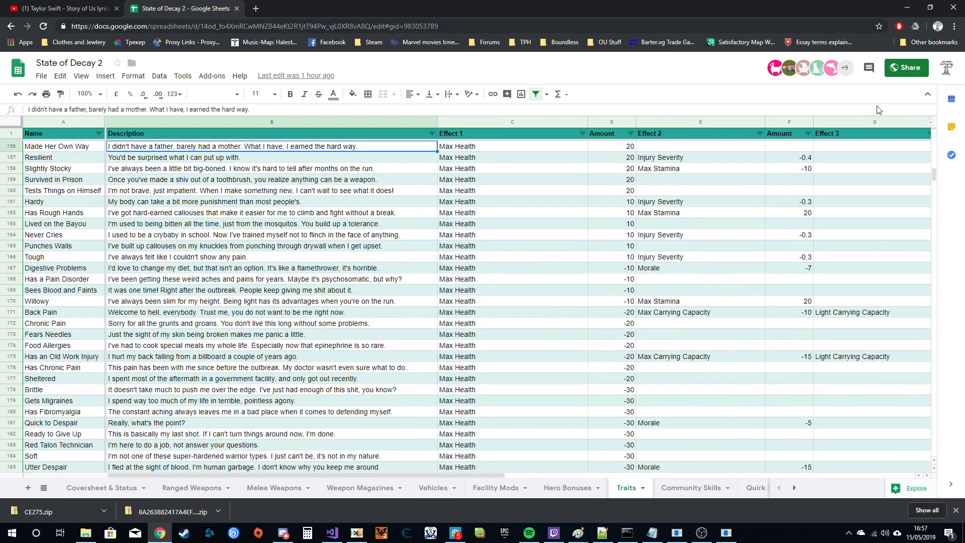
# - Check the update status of Hero Bonuses and Traits on the Coversheet & Status sheet, and return to the Community Editing Tool
pyautogui.click(100, 488)
pyautogui.moveTo(171, 375); pyautogui.dragTo(167, 387)
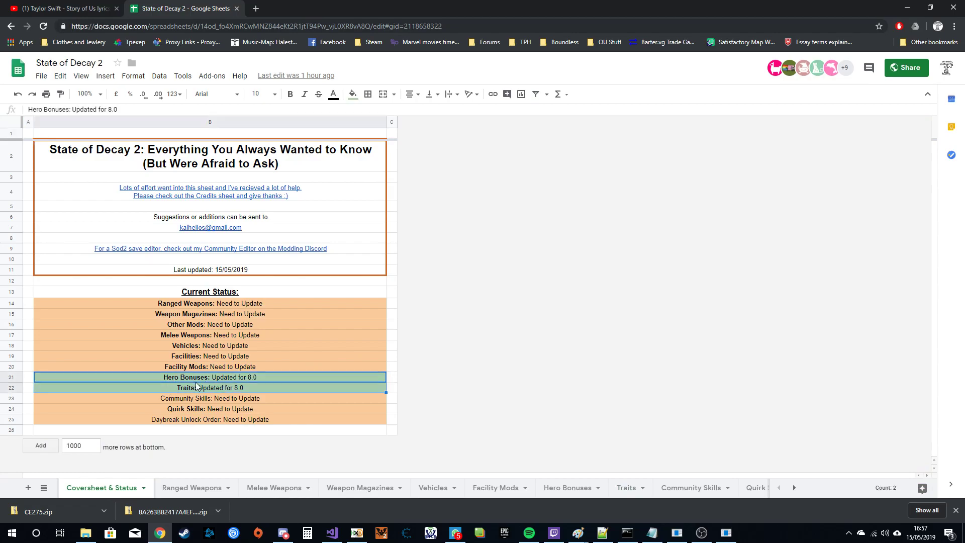
pyautogui.click(907, 7)
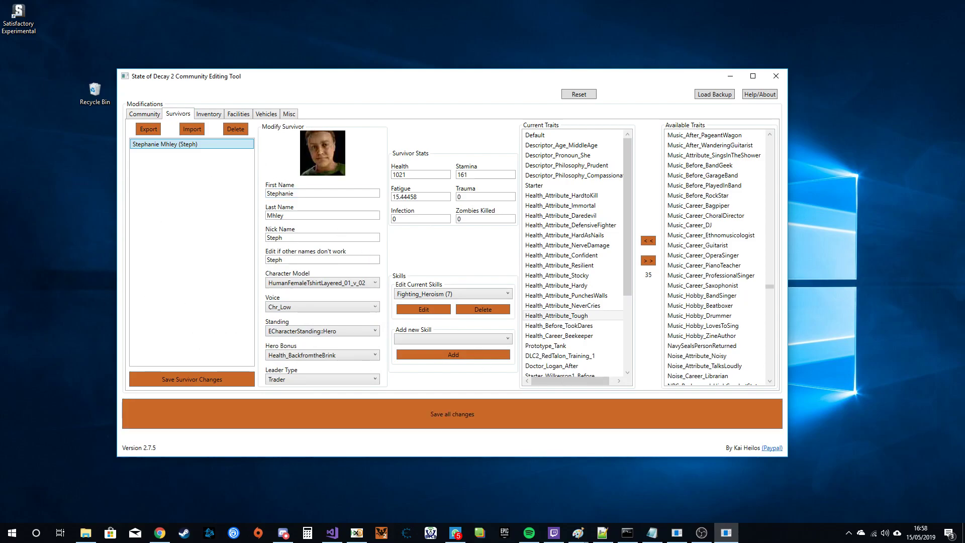
# - Expand the Ammo, Backpack, CloseCombat, Consumable, MeleeWeapon and RangedWeapon categories in the community inventory
pyautogui.click(210, 115)
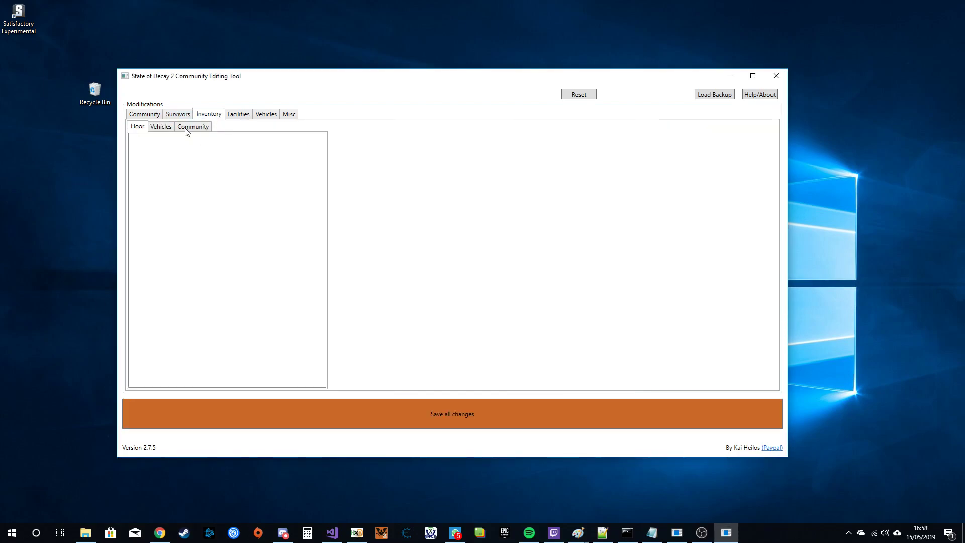
pyautogui.click(193, 128)
pyautogui.click(135, 178)
pyautogui.click(135, 170)
pyautogui.click(134, 163)
pyautogui.click(135, 154)
pyautogui.click(135, 146)
pyautogui.click(135, 138)
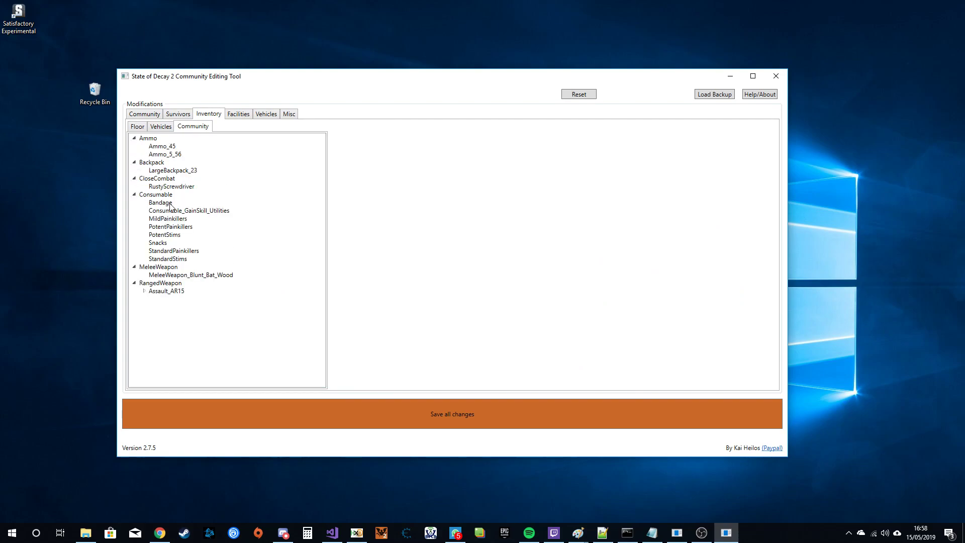
# - Expand Assault_AR15 in the community inventory and examine its settings and one of its Adv_Suppressor mods
pyautogui.click(144, 291)
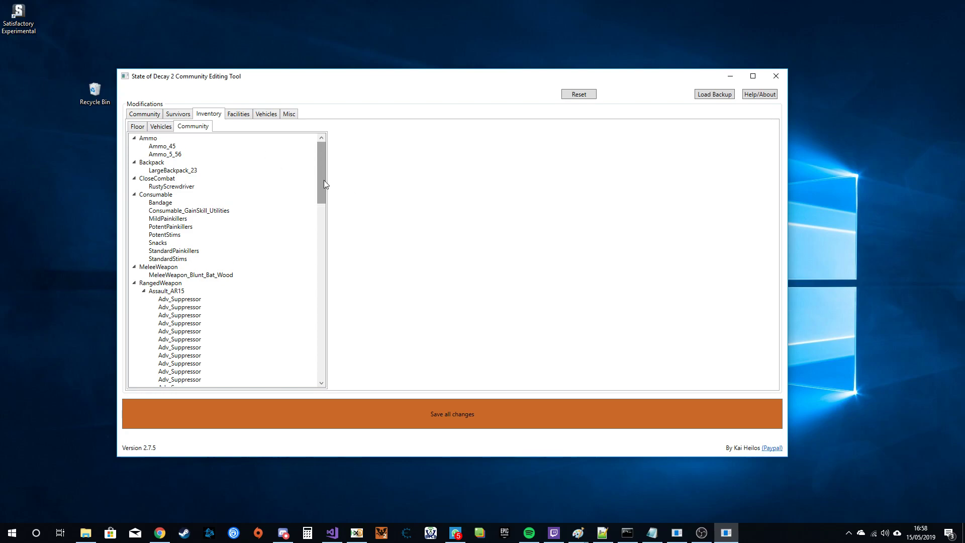
pyautogui.moveTo(323, 180)
pyautogui.mouseDown()
pyautogui.moveTo(321, 210)
pyautogui.moveTo(316, 147)
pyautogui.moveTo(319, 197)
pyautogui.moveTo(318, 172)
pyautogui.moveTo(322, 186)
pyautogui.mouseUp()
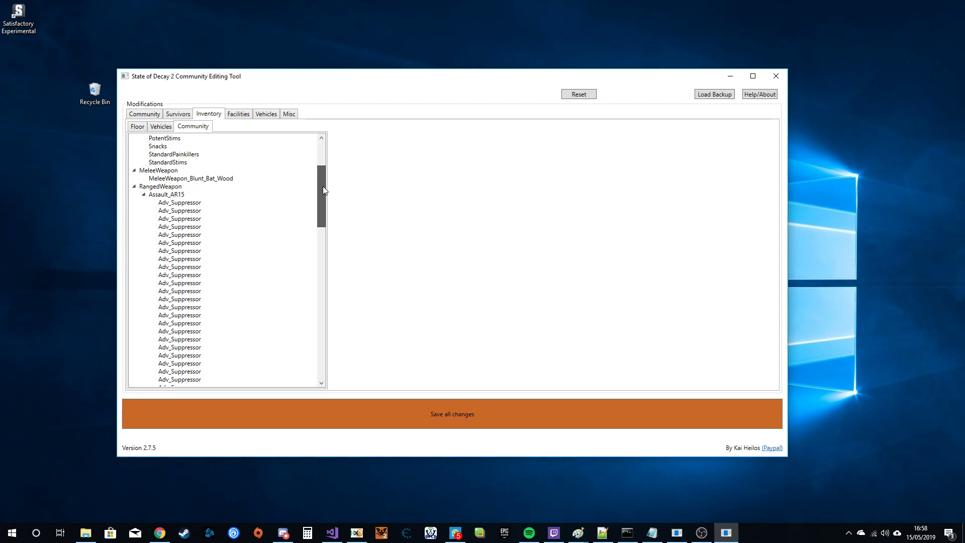
pyautogui.click(172, 210)
pyautogui.click(157, 196)
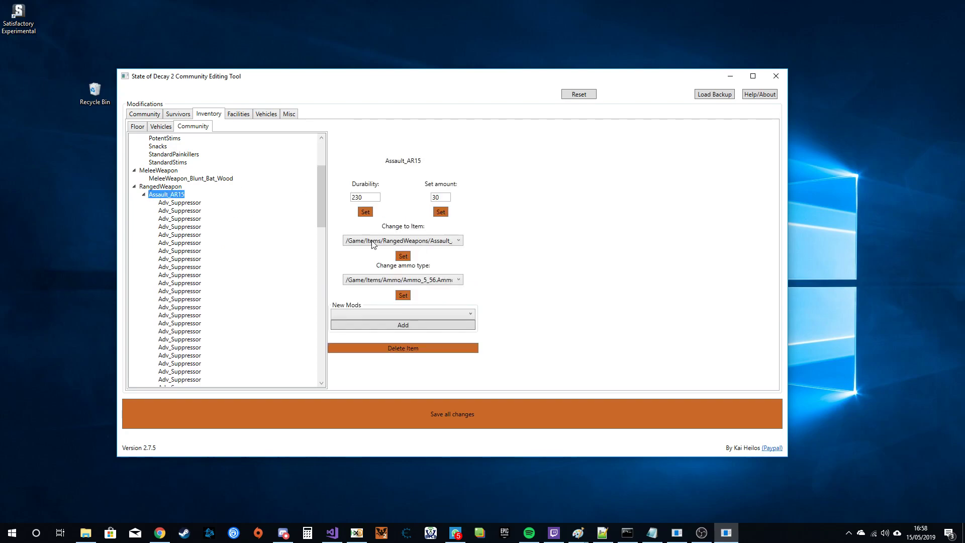
pyautogui.click(175, 266)
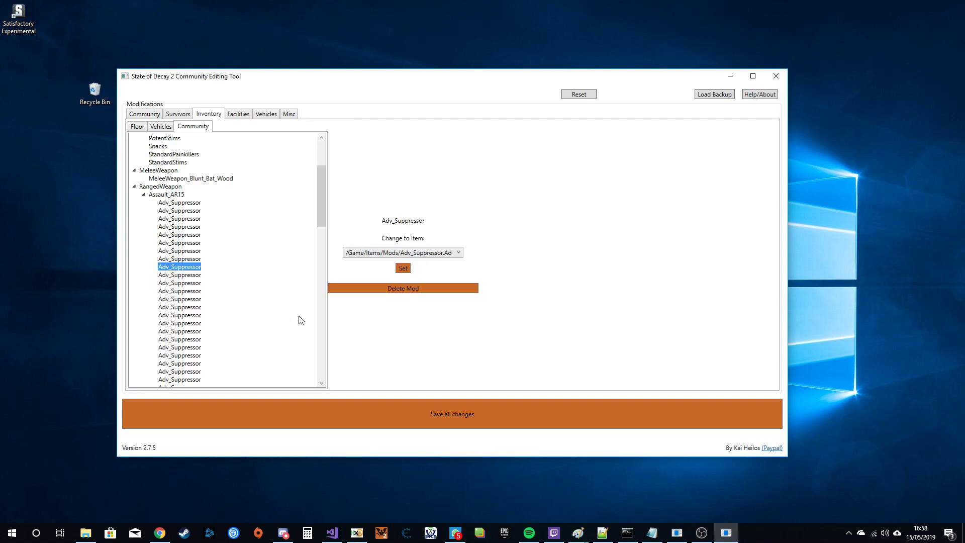
pyautogui.scroll(4, 241, 286)
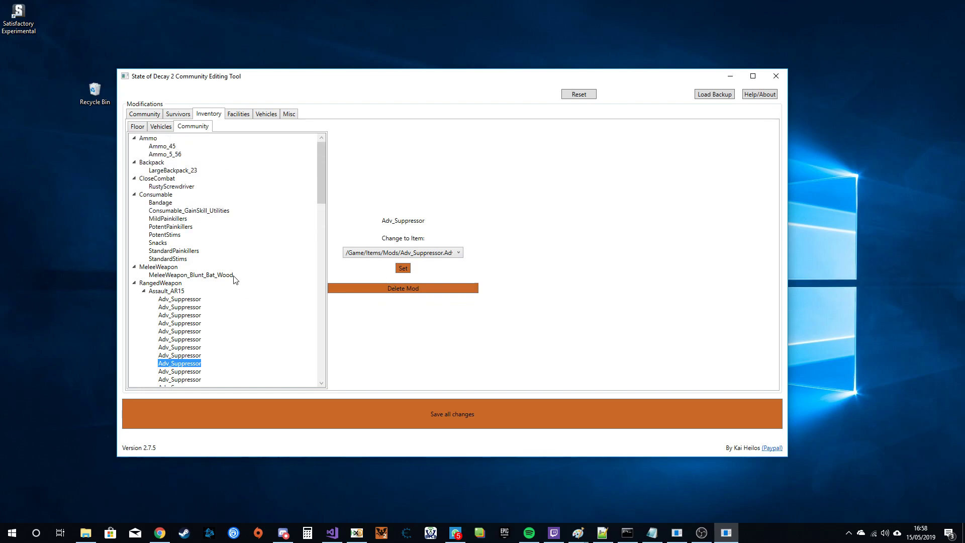
# - Examine the editing options for MeleeWeapon_Blunt_Bat_Wood, PotentPainkillers and RustyScrewdriver, including the screwdriver's replacement items
pyautogui.click(163, 276)
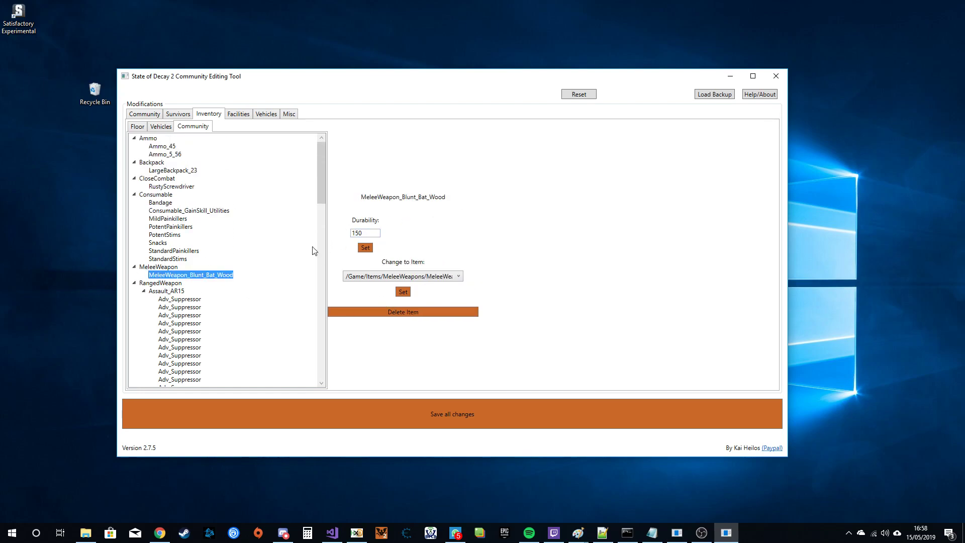
pyautogui.click(154, 228)
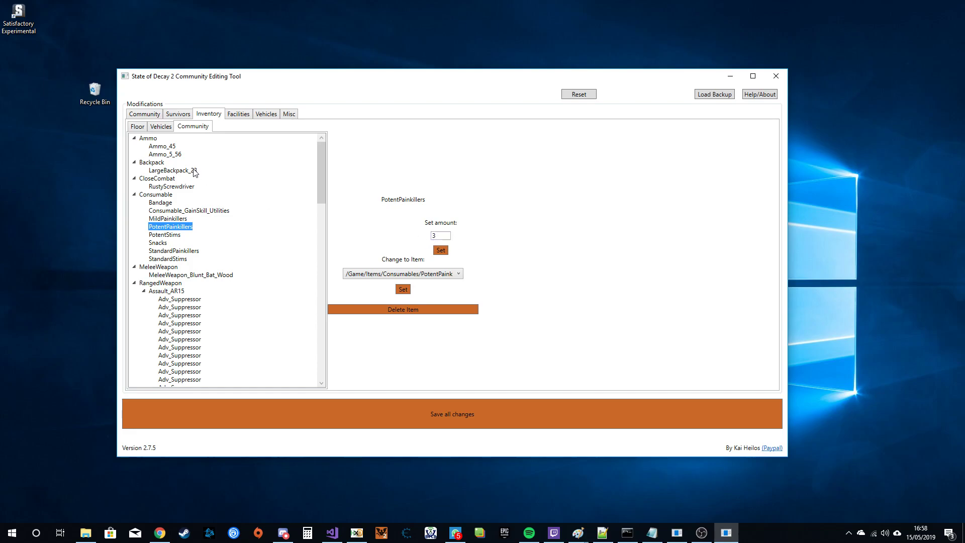
pyautogui.click(159, 188)
pyautogui.click(411, 252)
pyautogui.click(409, 253)
pyautogui.click(383, 294)
pyautogui.click(167, 187)
pyautogui.click(399, 256)
pyautogui.click(401, 256)
pyautogui.click(406, 267)
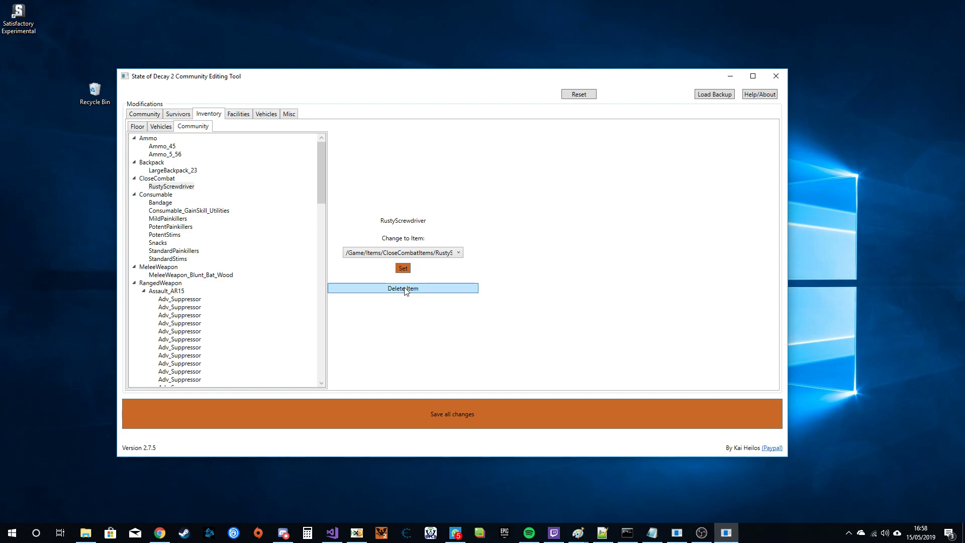
# - Review the Assault_AR15's durability, amount, ammo type and new mod options alongside its attached Adv_Suppressor mods
pyautogui.click(187, 323)
pyautogui.click(158, 293)
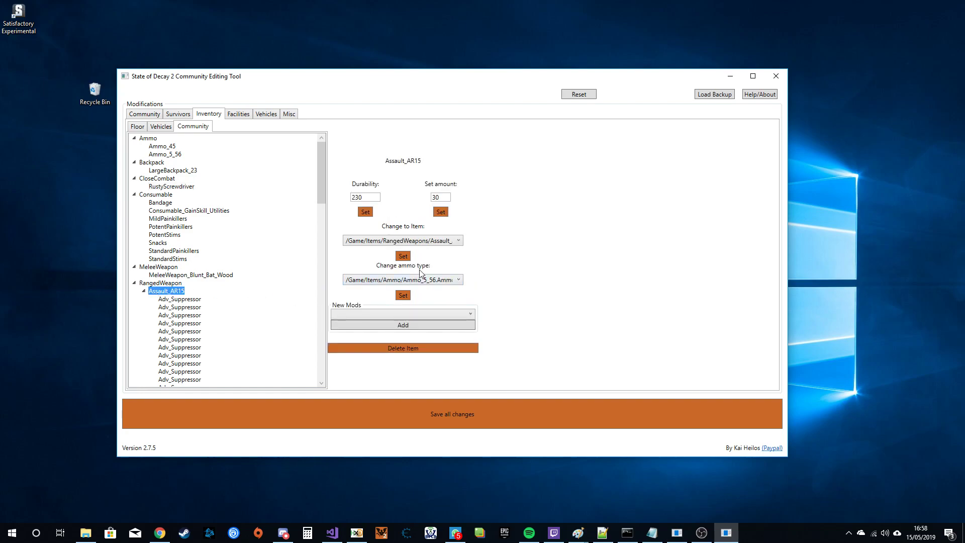
pyautogui.moveTo(321, 176); pyautogui.dragTo(308, 156)
pyautogui.click(183, 332)
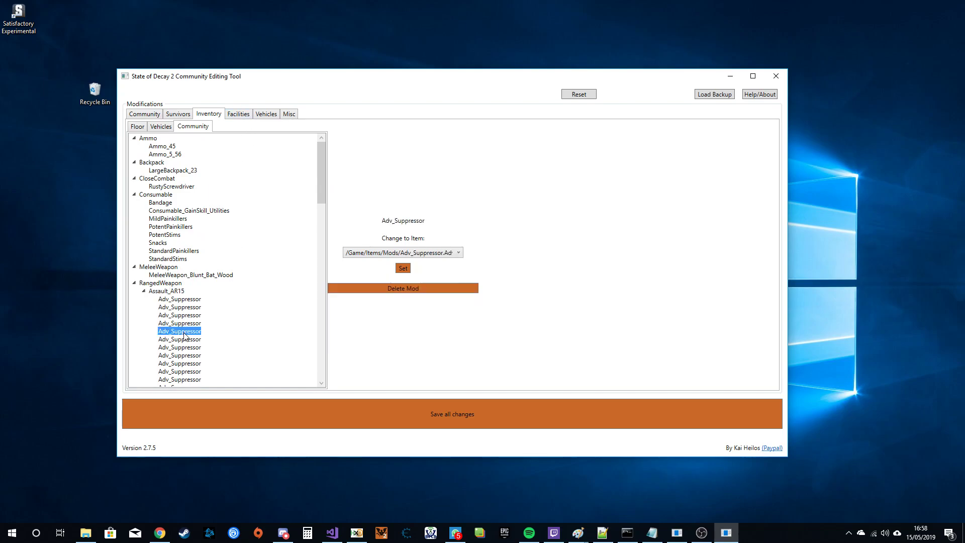
# - Inspect the facility settings of LegacyBoonFacility_Builder and LegacyBoonFacility_Sheriff
pyautogui.click(239, 115)
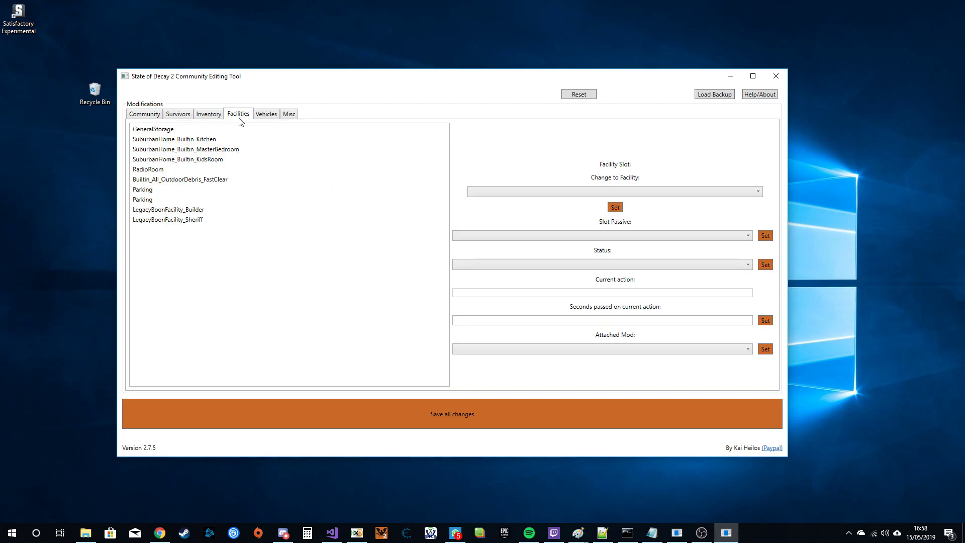
pyautogui.click(180, 211)
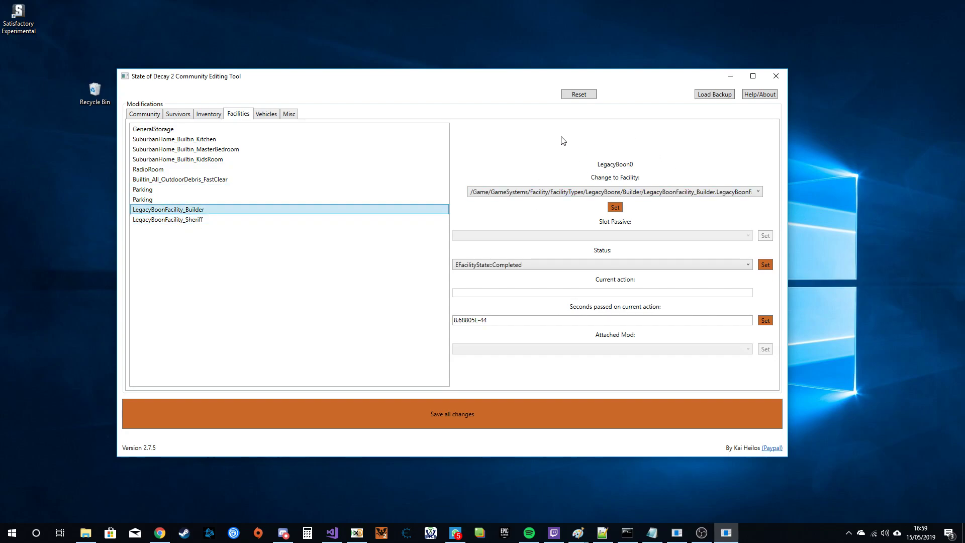
pyautogui.click(179, 220)
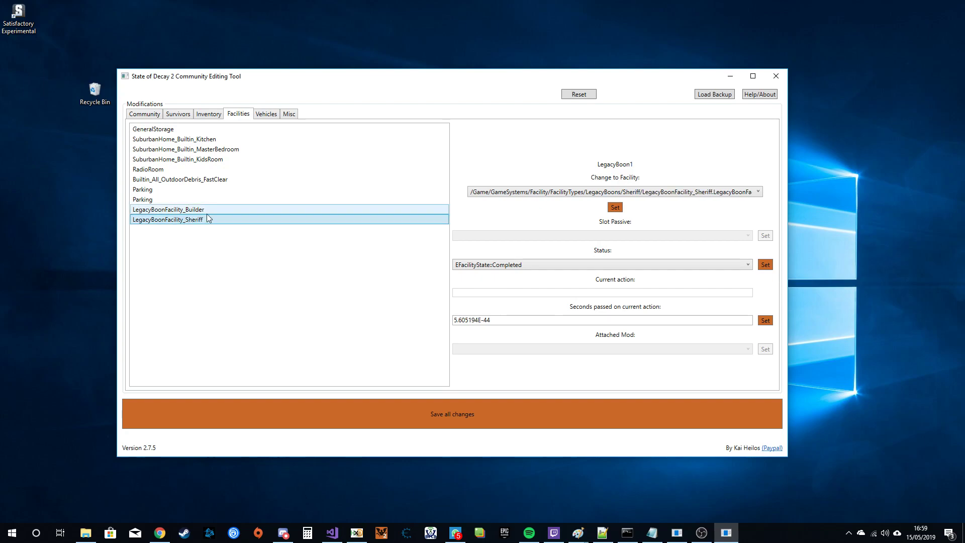
# - Select the first Parking facility, browse its replacement facility types and pick ResourceCheatBuilding
pyautogui.click(173, 191)
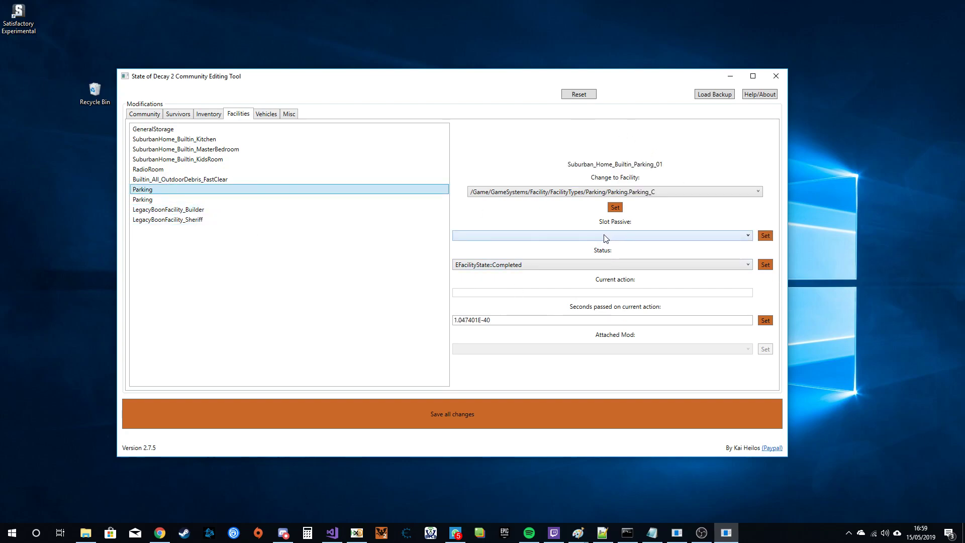
pyautogui.click(559, 193)
pyautogui.scroll(-5, 728, 311)
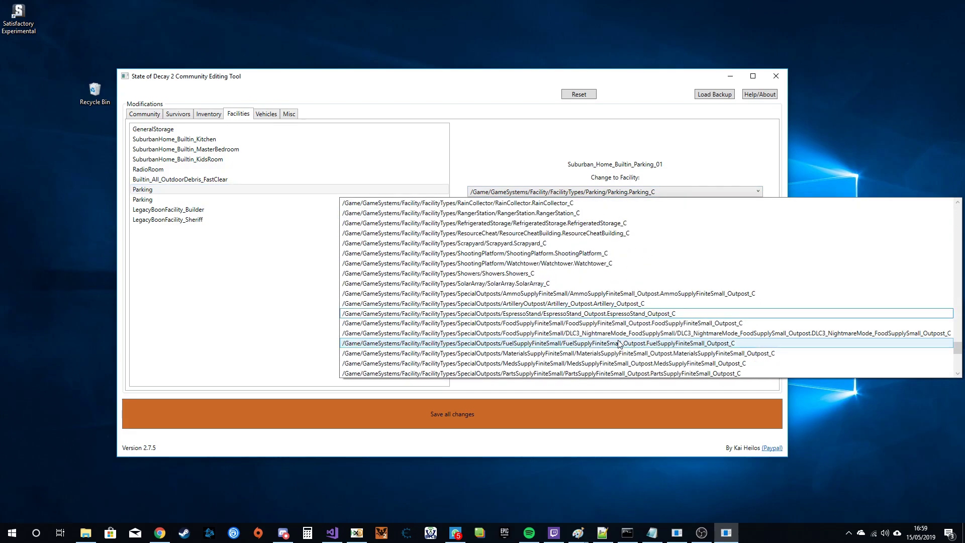
pyautogui.scroll(-4, 617, 342)
pyautogui.scroll(5, 616, 342)
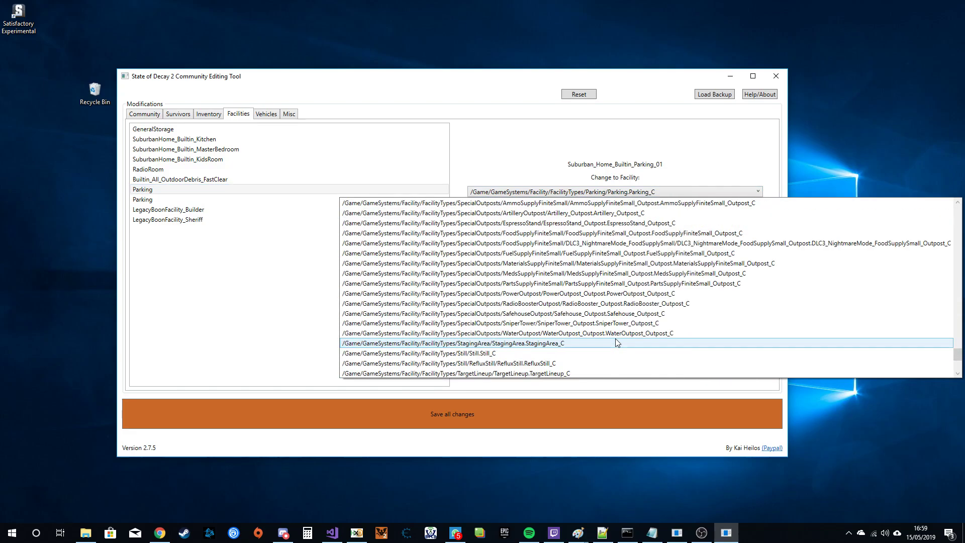
pyautogui.scroll(3, 616, 341)
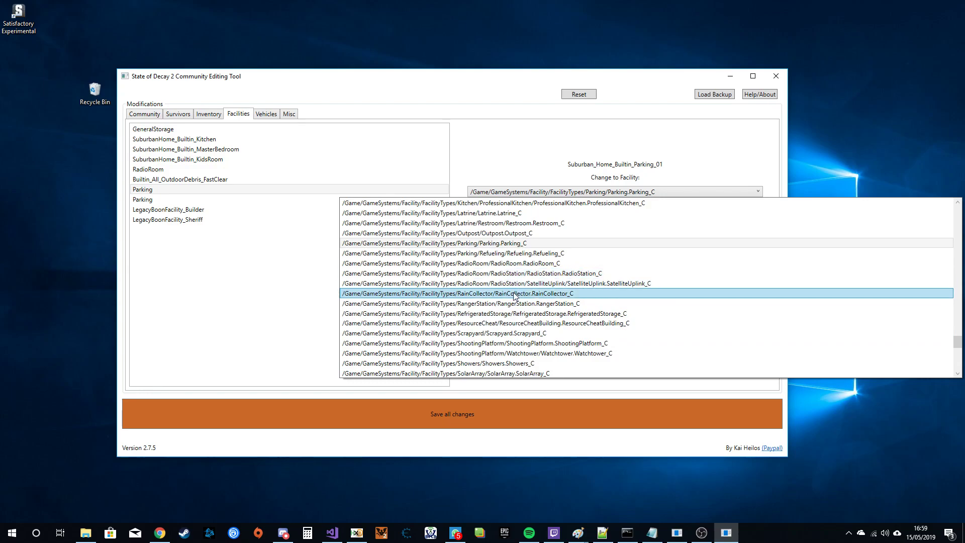
pyautogui.click(481, 324)
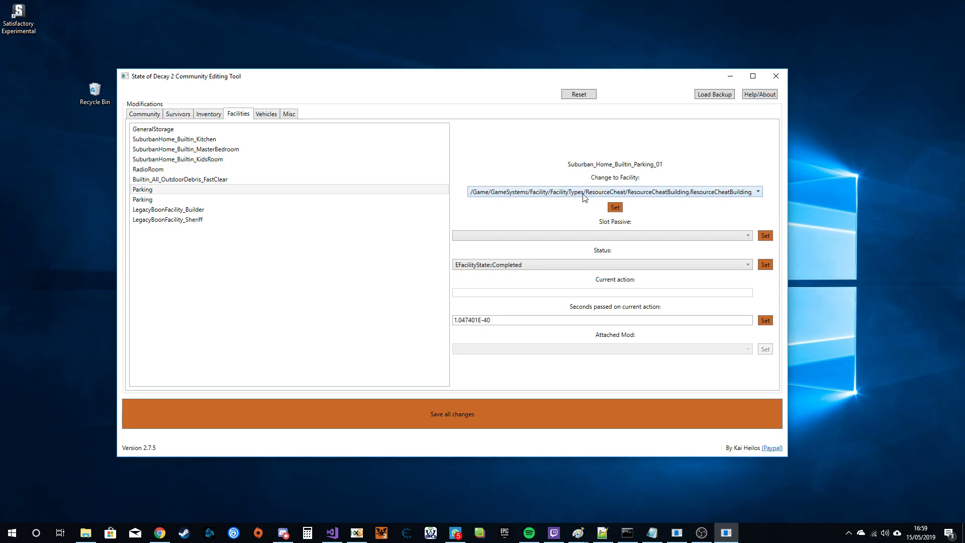
pyautogui.click(613, 193)
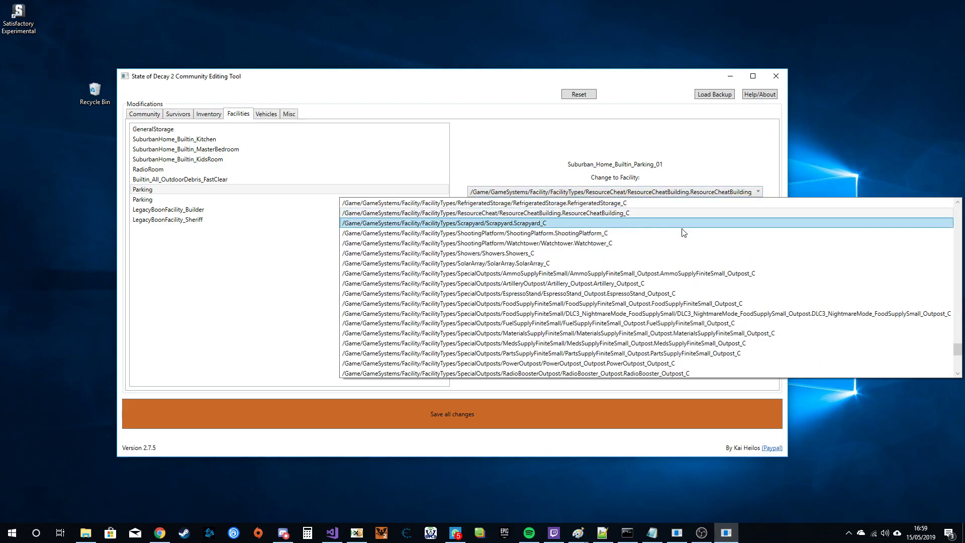
pyautogui.moveTo(958, 334); pyautogui.dragTo(961, 255)
pyautogui.click(391, 167)
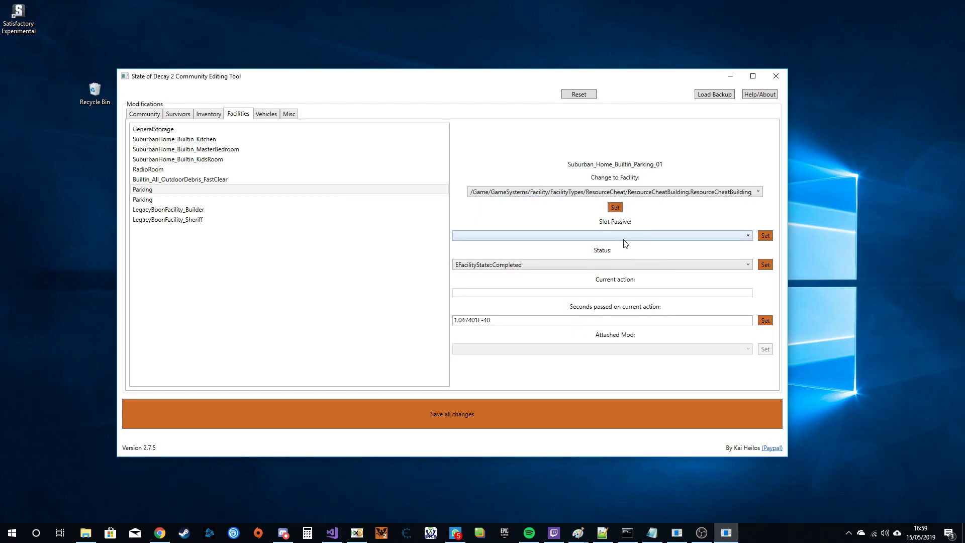
# - Examine the first Parking facility's slot passive choices, status options and seconds passed on current action
pyautogui.click(581, 237)
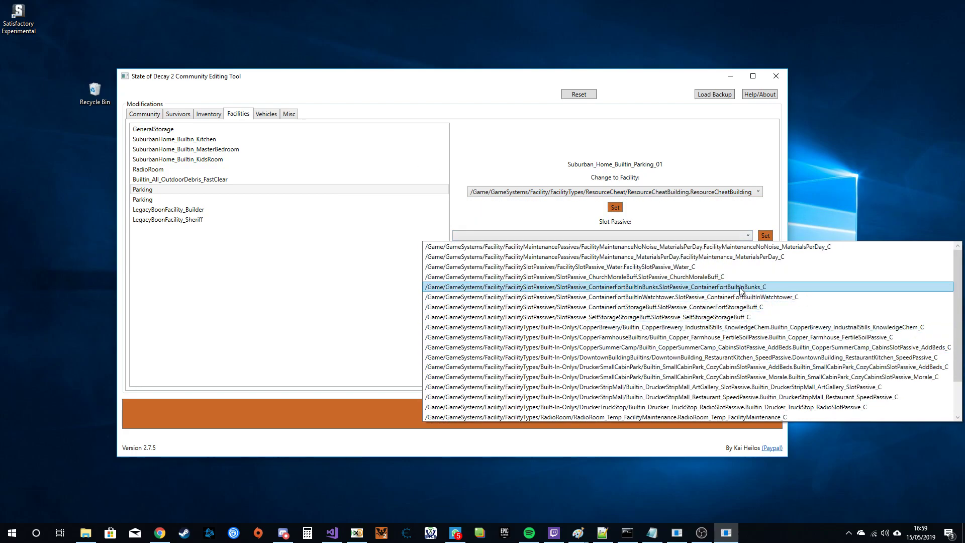
pyautogui.scroll(-1, 653, 364)
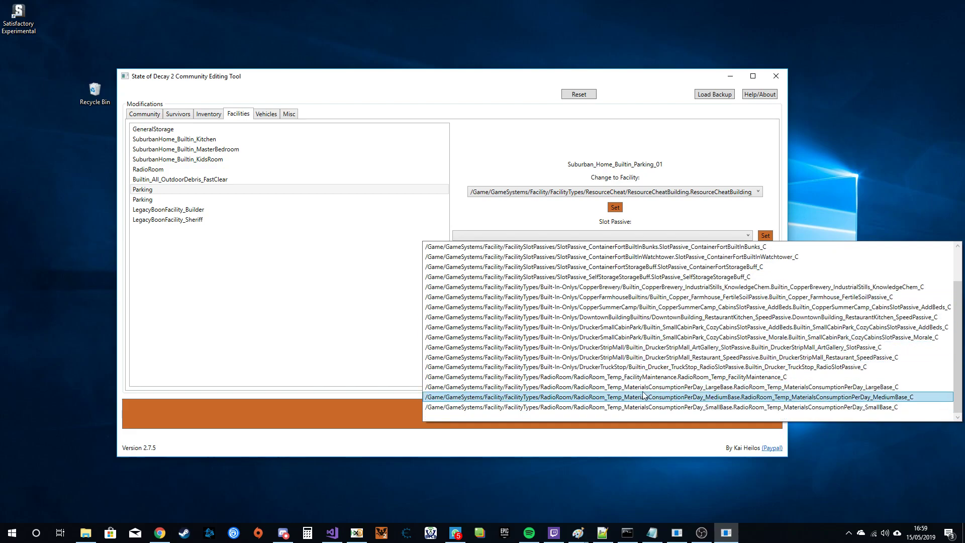
pyautogui.scroll(1, 628, 312)
pyautogui.click(496, 215)
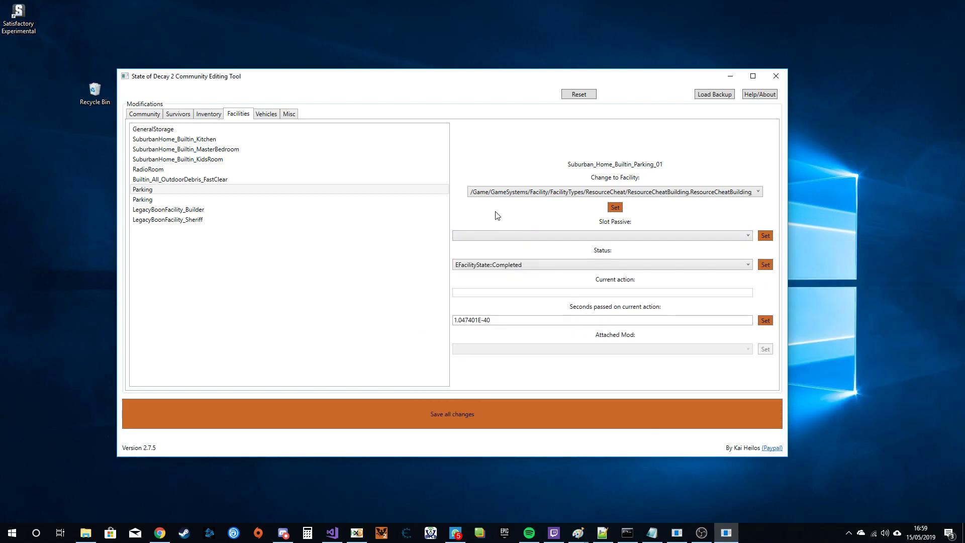
pyautogui.click(560, 270)
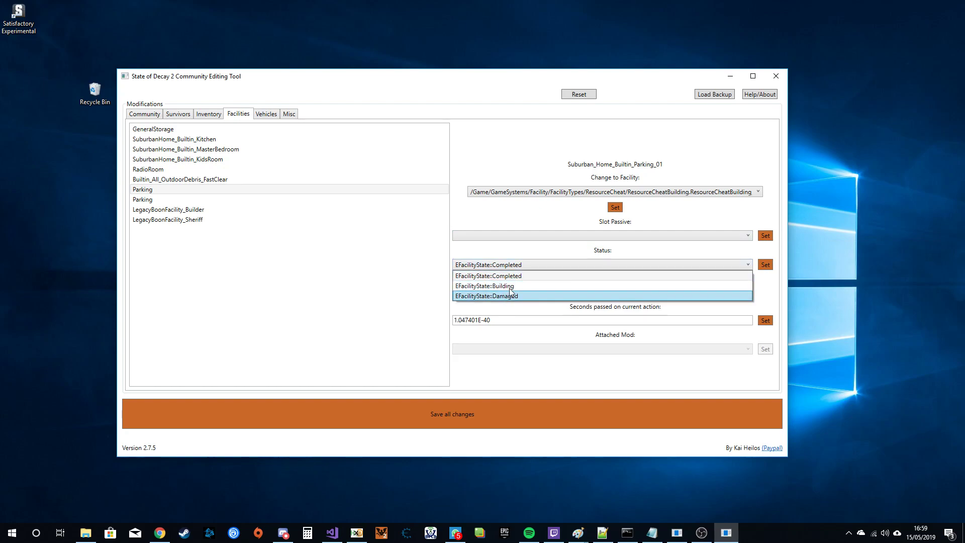
pyautogui.click(553, 276)
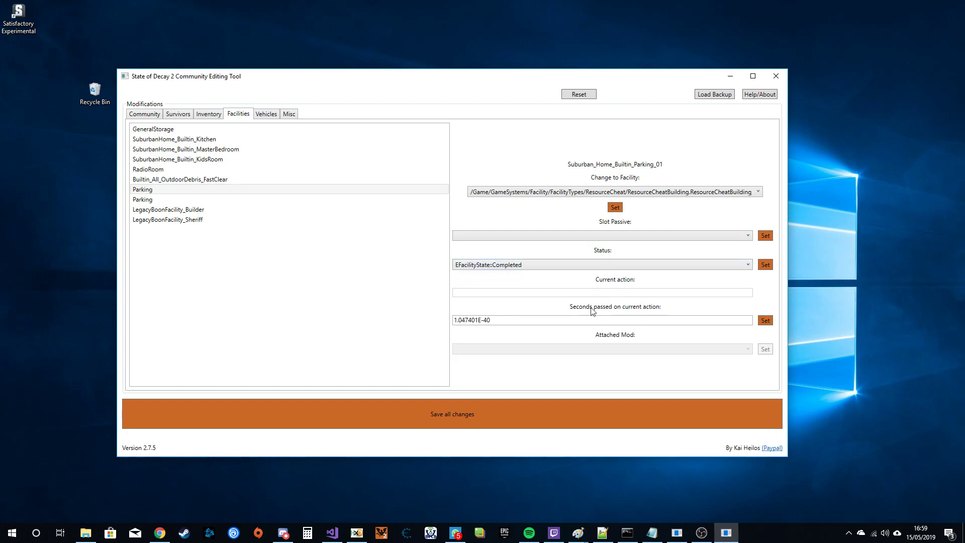
pyautogui.moveTo(499, 320); pyautogui.dragTo(452, 321)
pyautogui.moveTo(527, 320); pyautogui.dragTo(555, 321)
pyautogui.click(536, 320)
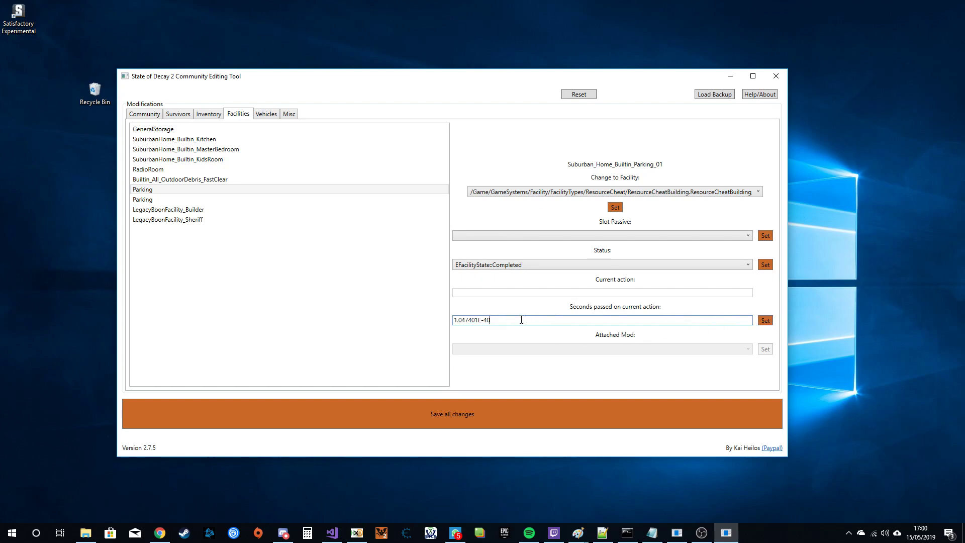
# - Go through the other facilities, including Builtin_All_OutdoorDebris_FastClear, RadioRoom, KidsRoom and MasterBedroom, comparing their status, elapsed seconds and attached mod settings
pyautogui.click(204, 179)
pyautogui.press('Up')
pyautogui.press('Up')
pyautogui.press('Up')
pyautogui.press('Up')
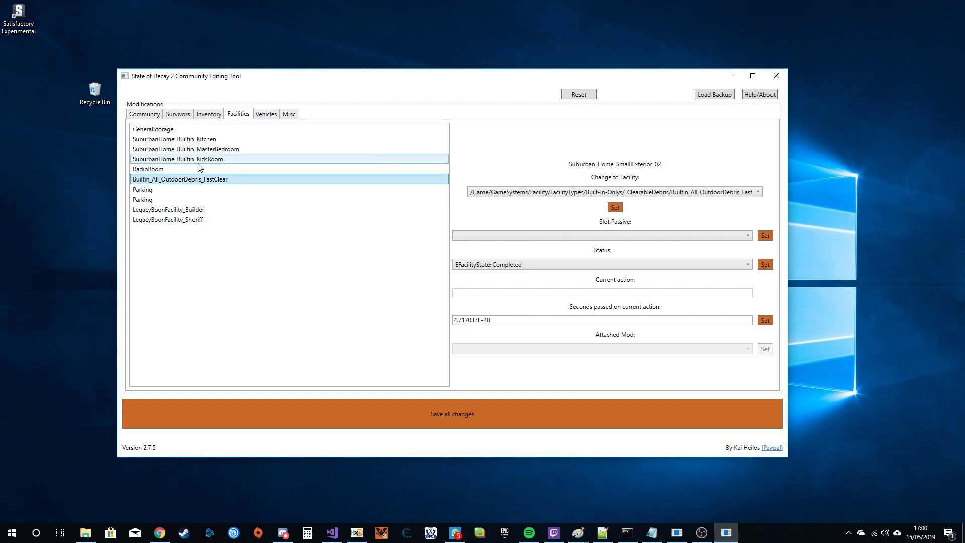
pyautogui.press('Up')
pyautogui.press('Down')
pyautogui.press('Down')
pyautogui.press('Down')
pyautogui.press('Down')
pyautogui.press('Down')
pyautogui.press('Down')
pyautogui.press('Down')
pyautogui.press('Down')
pyautogui.press('Down')
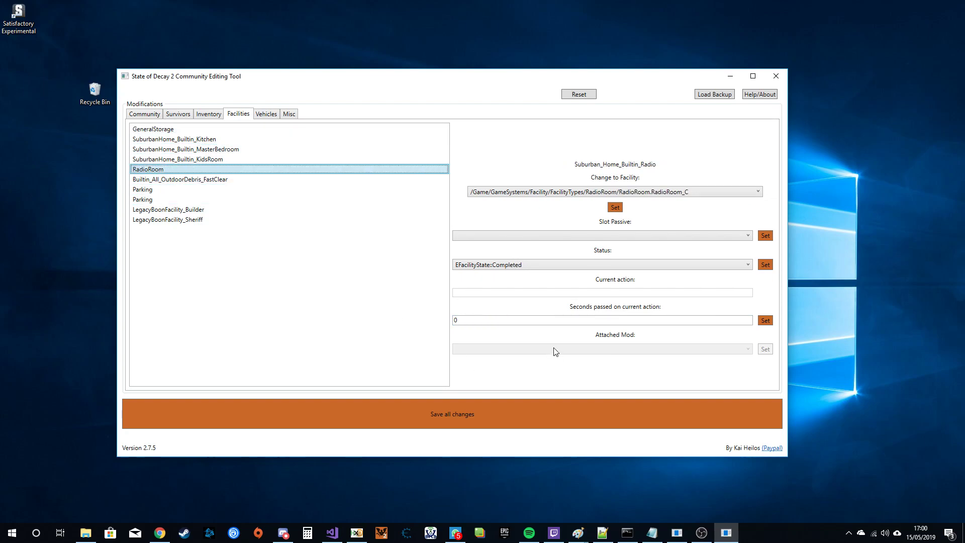
pyautogui.press('Up')
pyautogui.press('Up')
pyautogui.press('Up')
pyautogui.press('Up')
pyautogui.press('Up')
pyautogui.press('Up')
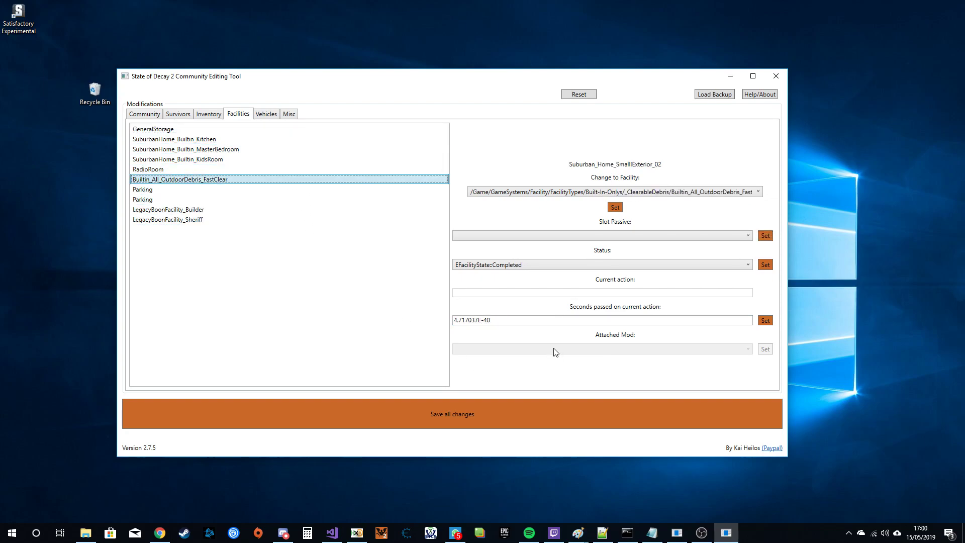
pyautogui.press('Up')
pyautogui.press('Down')
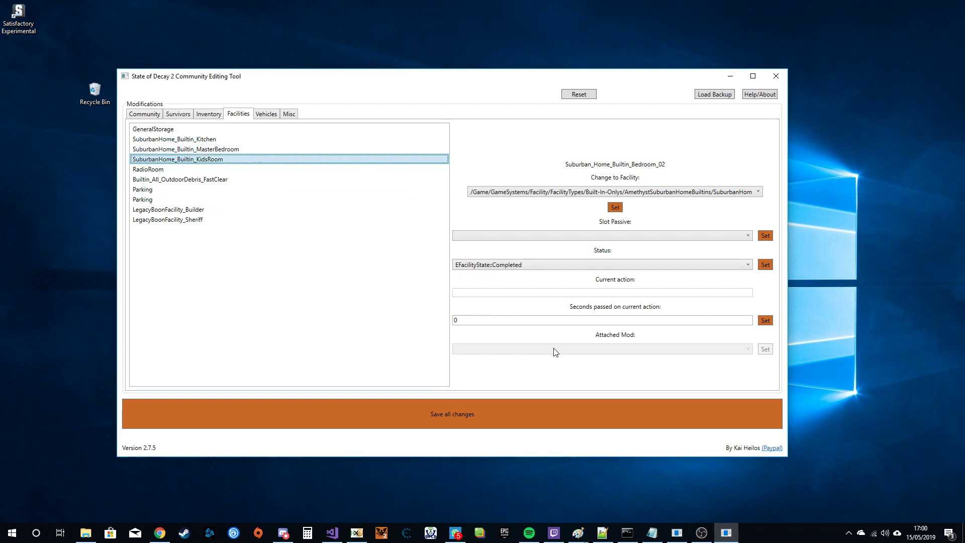
pyautogui.press('Up')
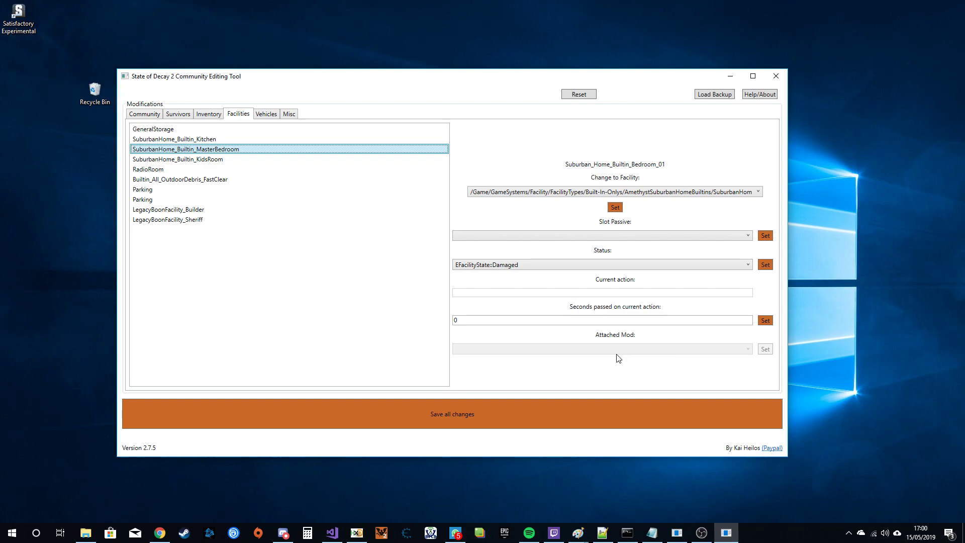
pyautogui.press('Down')
pyautogui.press('Down')
pyautogui.press('Down')
pyautogui.press('Down')
pyautogui.press('Down')
pyautogui.press('Down')
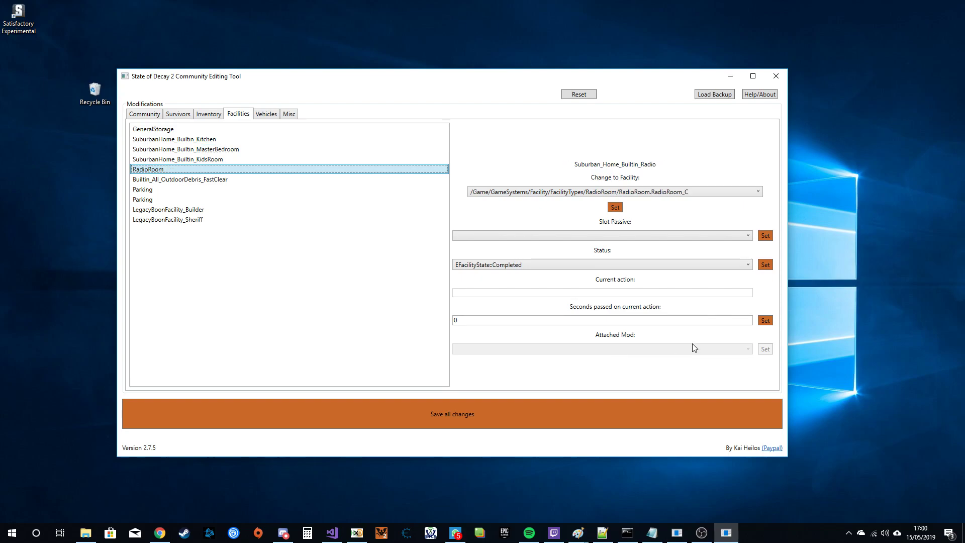
pyautogui.press('Up')
pyautogui.press('Up')
pyautogui.press('Up')
pyautogui.press('Up')
# - Inspect the fuel, healing and replacement options of several vehicles, including Vehicle_sport_coupe_apoc_white and Vehicle_Truck_Modern_Utility
pyautogui.click(274, 115)
pyautogui.click(214, 172)
pyautogui.click(216, 242)
pyautogui.click(238, 292)
pyautogui.click(249, 212)
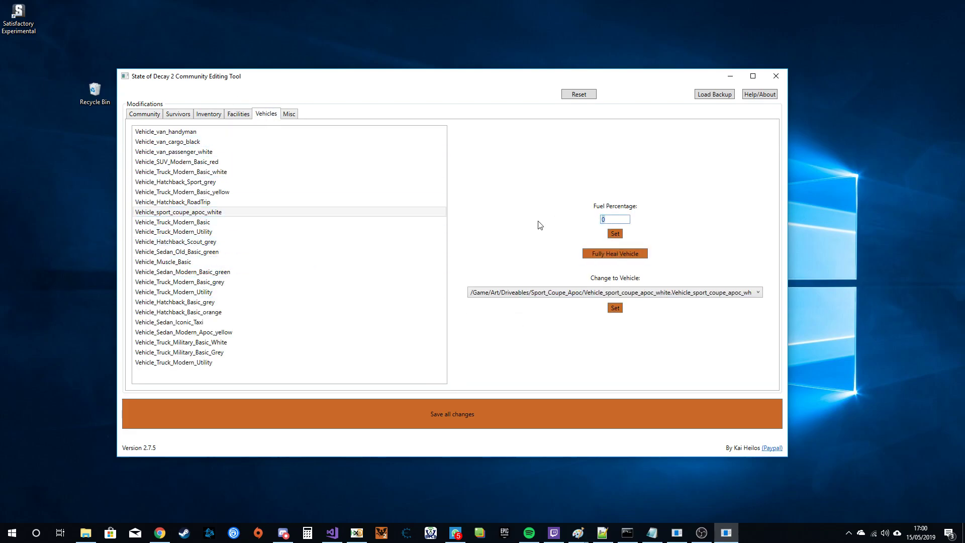
pyautogui.click(296, 232)
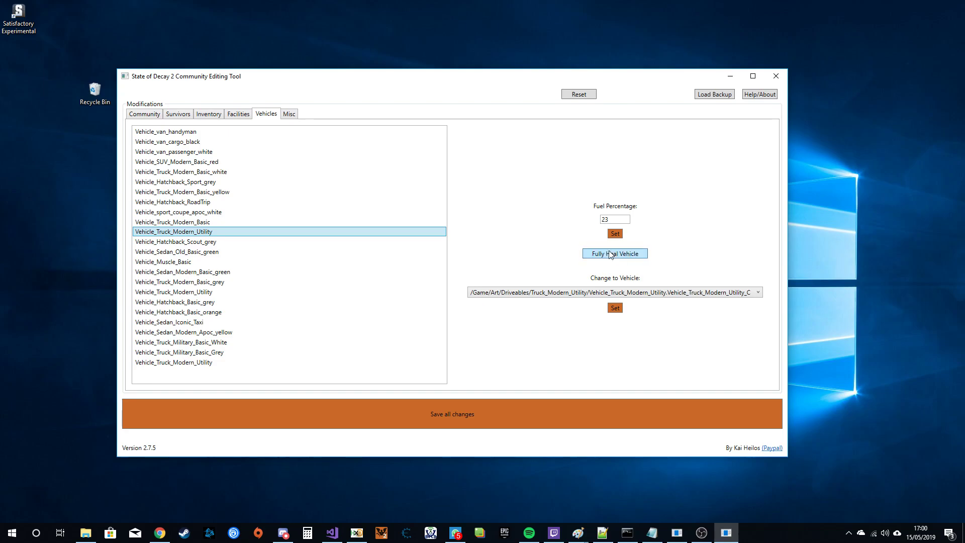
pyautogui.click(604, 295)
pyautogui.click(603, 295)
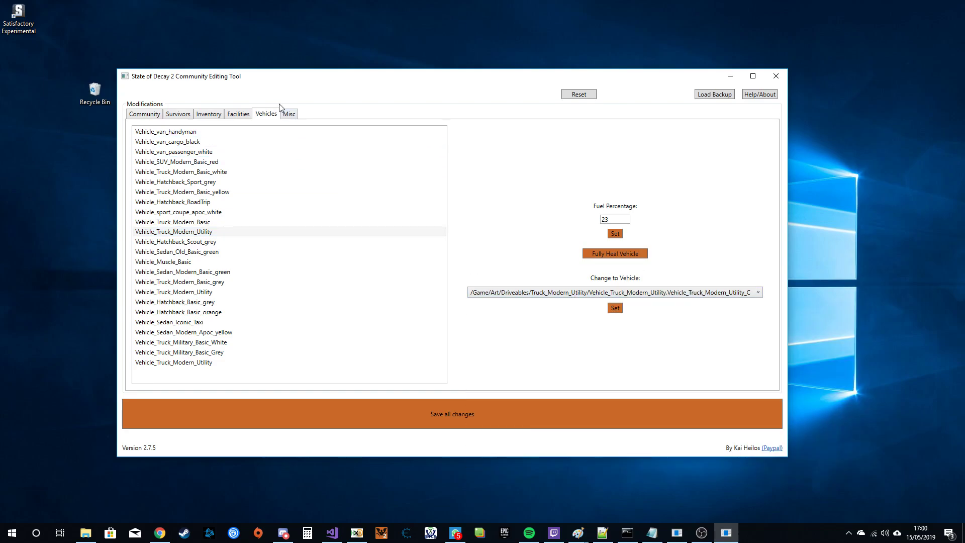
# - Review the miscellaneous save-specific and account-wide options, including the Prestige setting
pyautogui.click(294, 115)
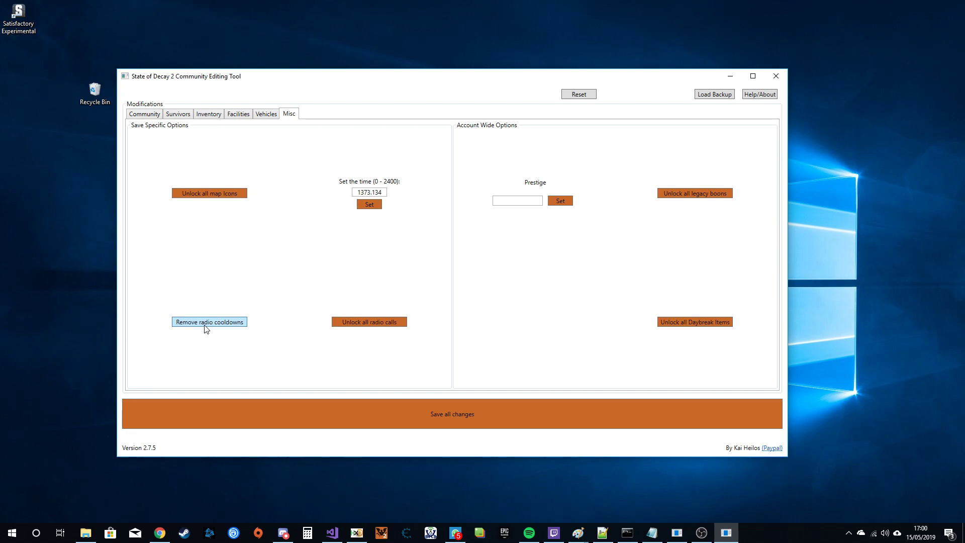
pyautogui.click(522, 200)
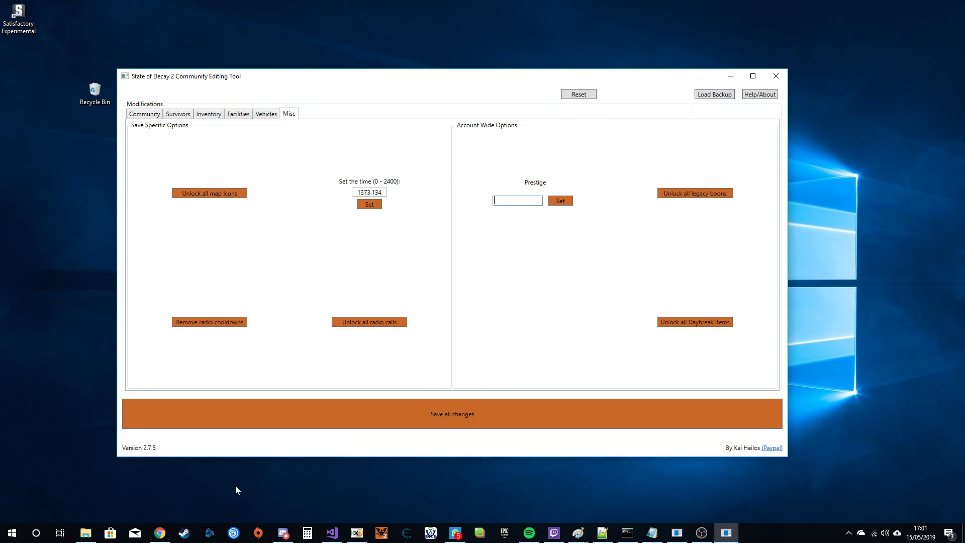
# - Switch to File Explorer and open the Backups folder inside CE275
pyautogui.click(86, 533)
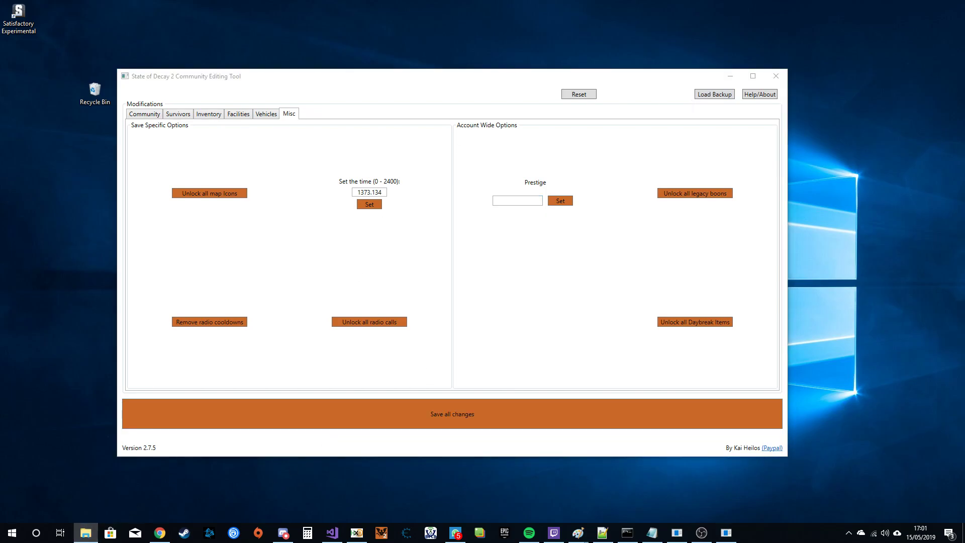
pyautogui.moveTo(0, 153); pyautogui.dragTo(0, 150)
pyautogui.doubleClick(404, 224)
# - Return to the State of Decay 2 Community Editing Tool, save all changes and confirm overwriting the save file
pyautogui.click(140, 114)
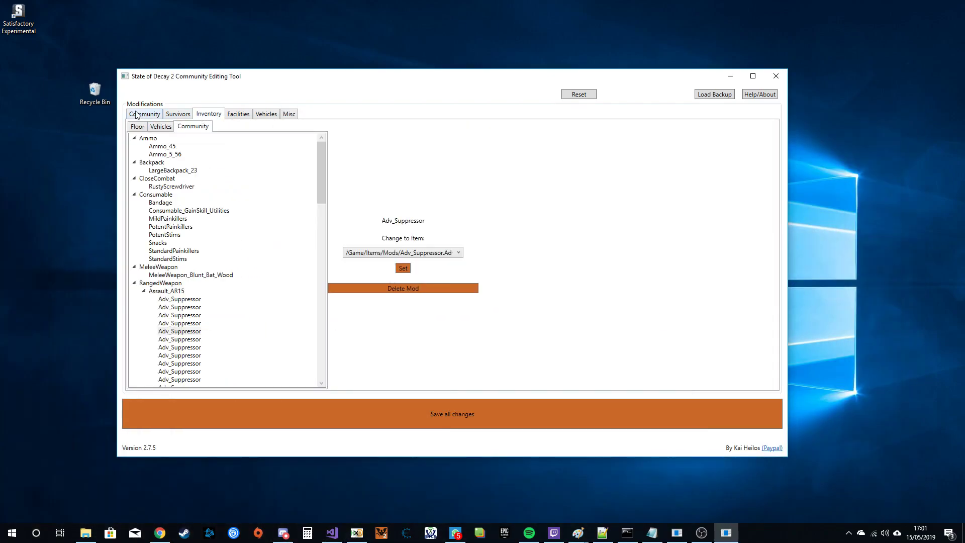
pyautogui.click(177, 113)
pyautogui.click(459, 415)
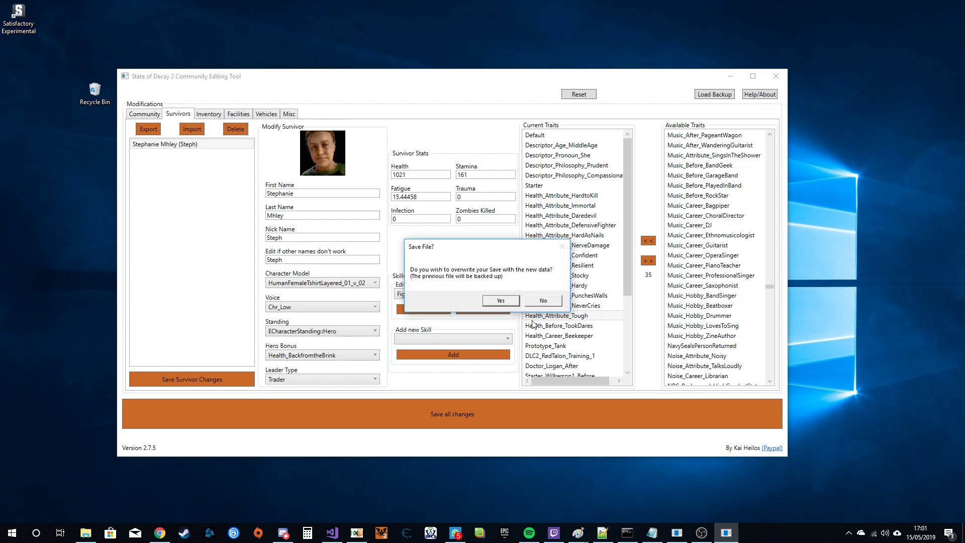
pyautogui.click(500, 300)
pyautogui.click(496, 298)
pyautogui.click(496, 298)
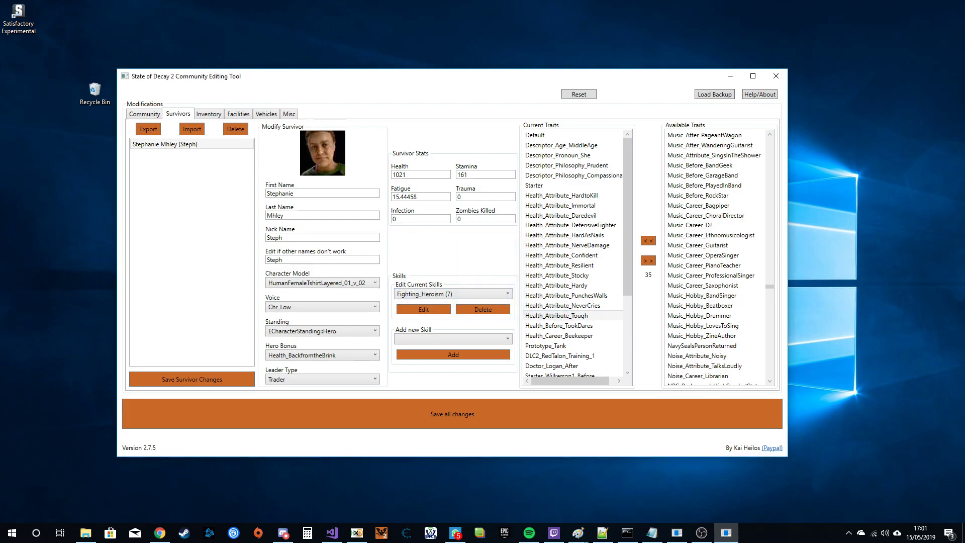
# - Switch to File Explorer, open the backup folder 05-15-2019 @ 05-01-17 PM and examine its contents
pyautogui.hotkey('alt', 'Tab')
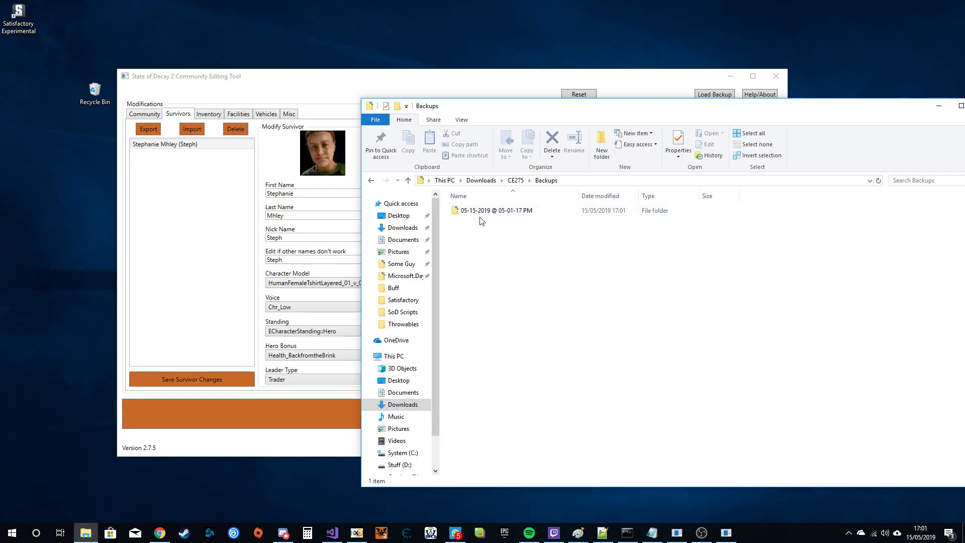
pyautogui.click(523, 211)
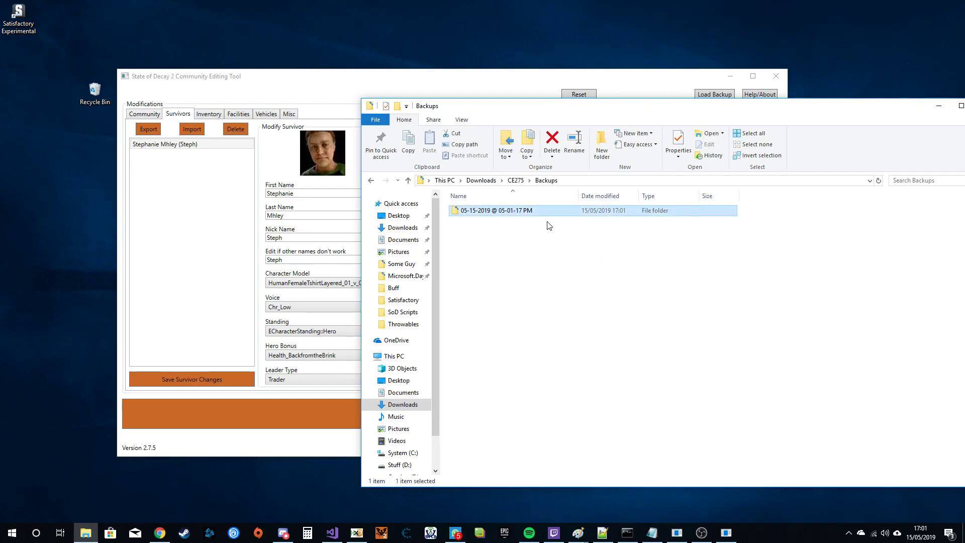
pyautogui.doubleClick(490, 212)
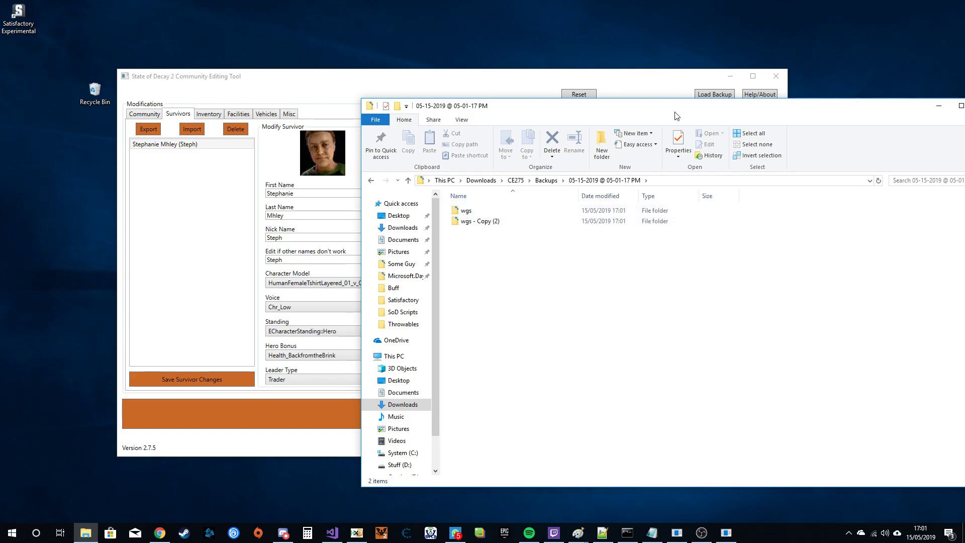
pyautogui.moveTo(677, 116); pyautogui.dragTo(631, 189)
# - Return to the State of Decay 2 Community Editing Tool, show the backup restore controls and check the list of available backups
pyautogui.click(628, 95)
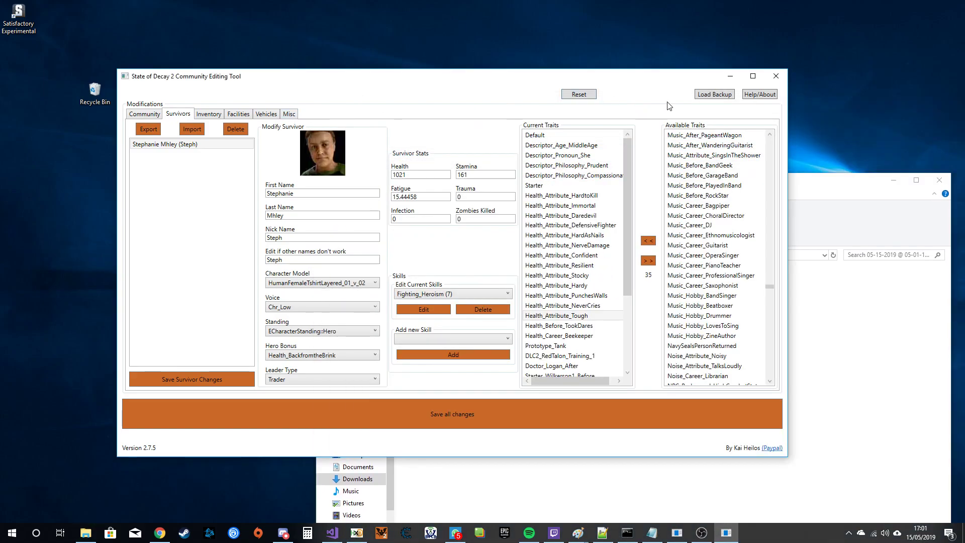
pyautogui.click(716, 95)
pyautogui.click(469, 105)
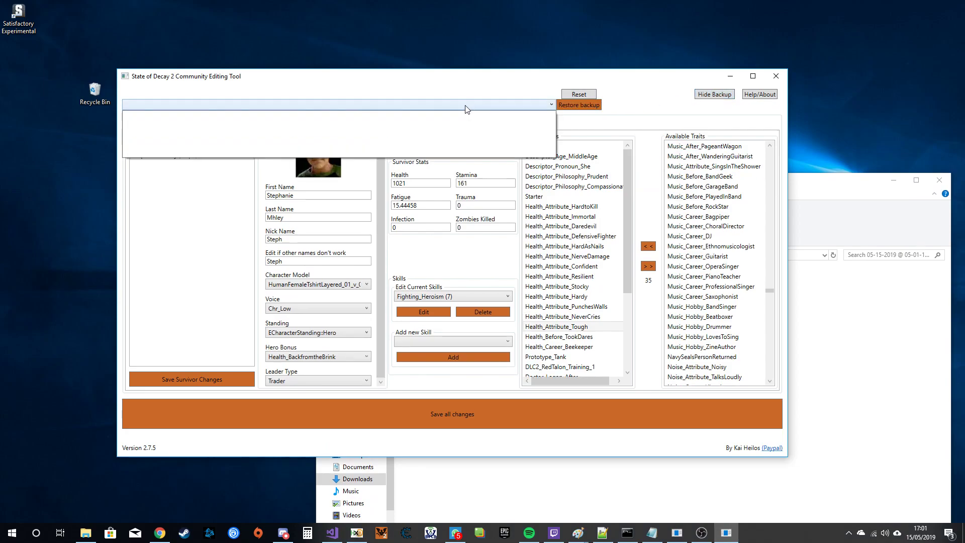
pyautogui.click(365, 108)
pyautogui.click(313, 107)
pyautogui.click(397, 85)
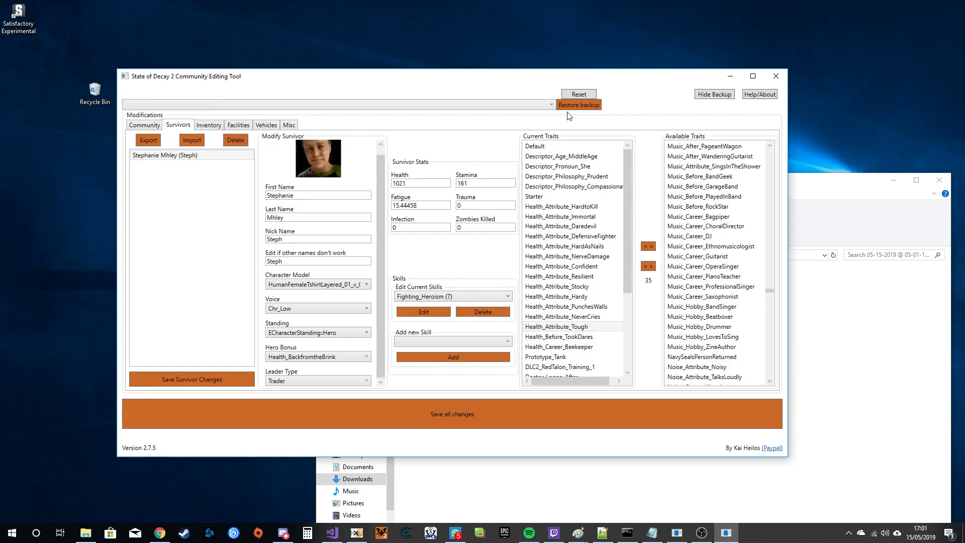
pyautogui.moveTo(491, 76); pyautogui.dragTo(476, 59)
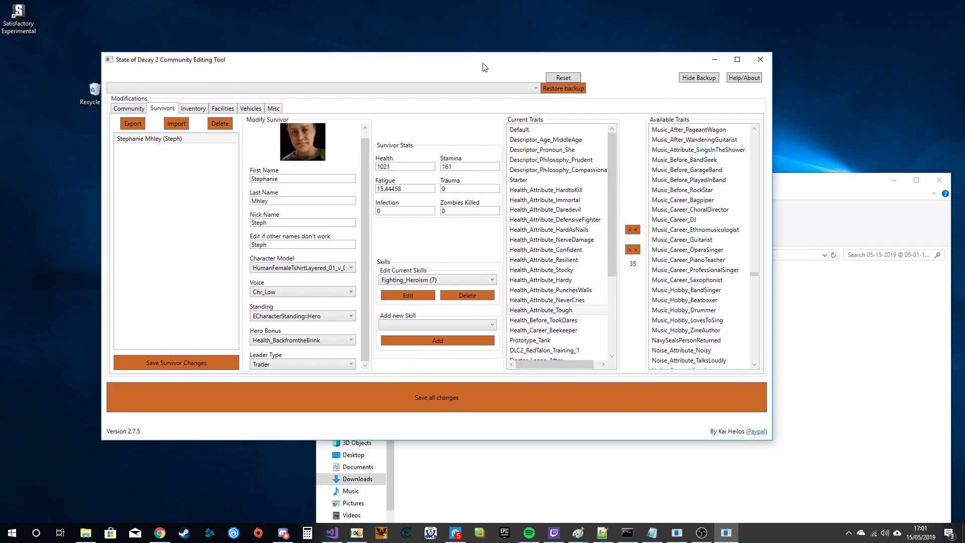
# - Switch to File Explorer and select the wgs folder inside the backup 05-15-2019 @ 05-01-17 PM
pyautogui.click(828, 334)
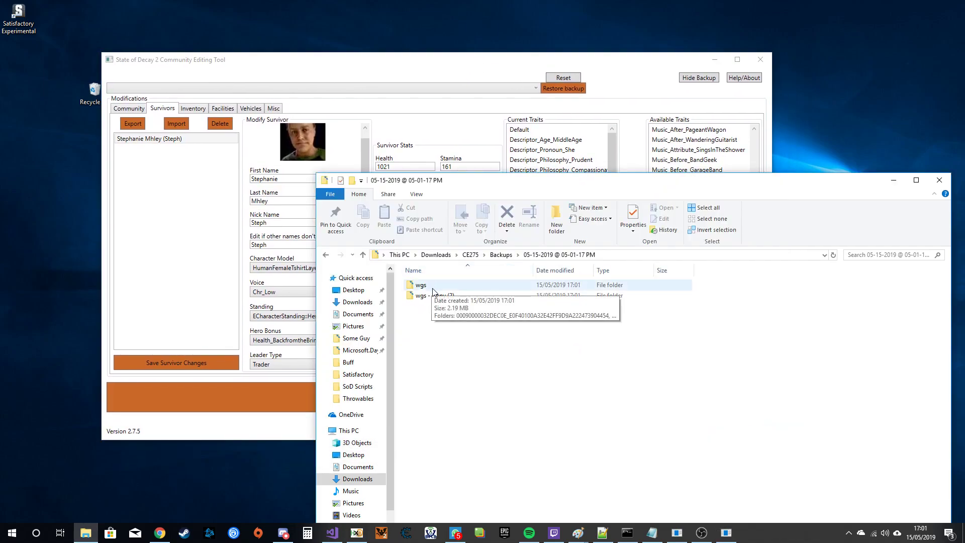
pyautogui.click(428, 286)
# - Switch to Discord and send the ?save command in the community-editor channel to request the save file location
pyautogui.click(283, 533)
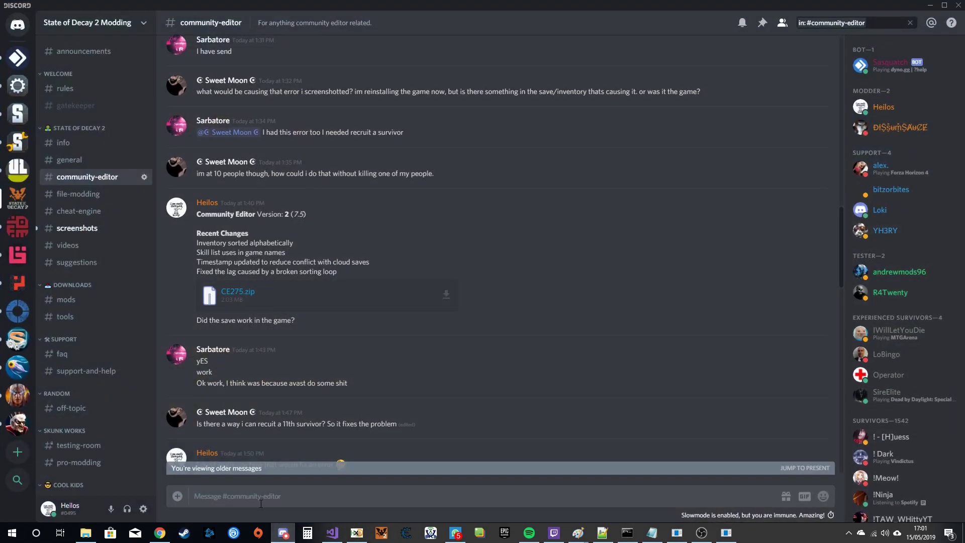
pyautogui.write('?save')
pyautogui.press('Return')
pyautogui.scroll(-8, 500, 313)
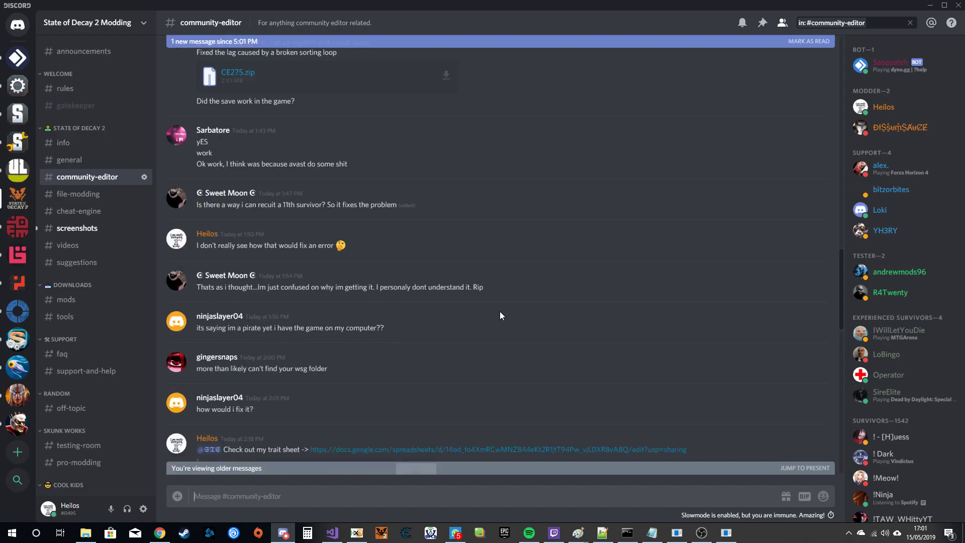
pyautogui.click(524, 471)
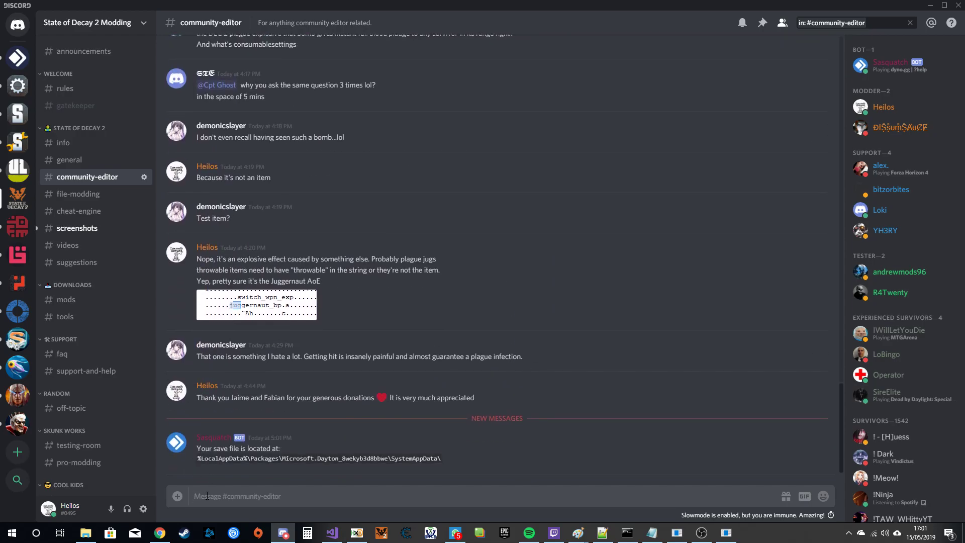
pyautogui.write('?save')
pyautogui.press('Return')
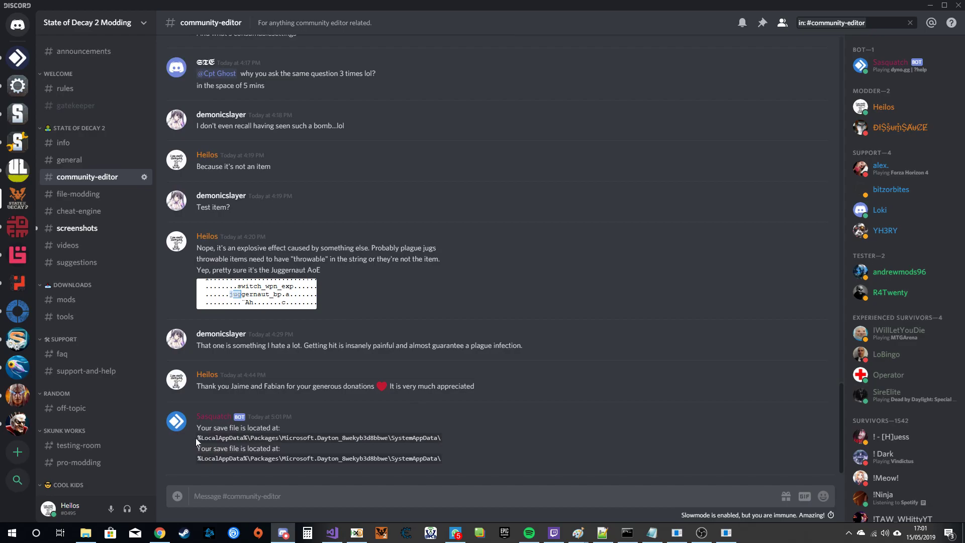
# - Copy the path %LocalAppData%\Packages\Microsoft.Dayton_8wekyb3d8bbwe\SystemAppData\ from the bot's message and open it in File Explorer
pyautogui.moveTo(441, 437); pyautogui.dragTo(198, 438)
pyautogui.hotkey('ctrl', 'c')
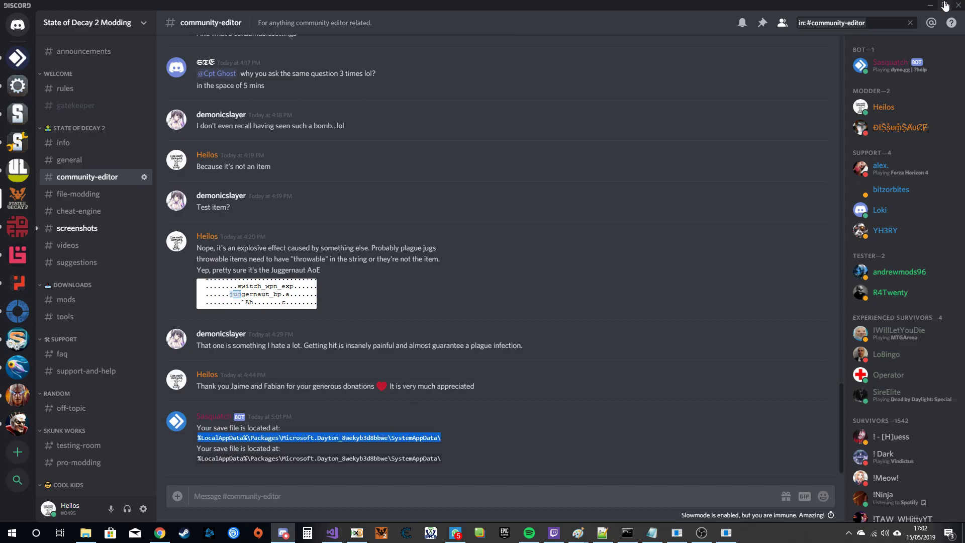
pyautogui.click(930, 5)
pyautogui.click(553, 254)
pyautogui.hotkey('ctrl', 'v')
pyautogui.press('Return')
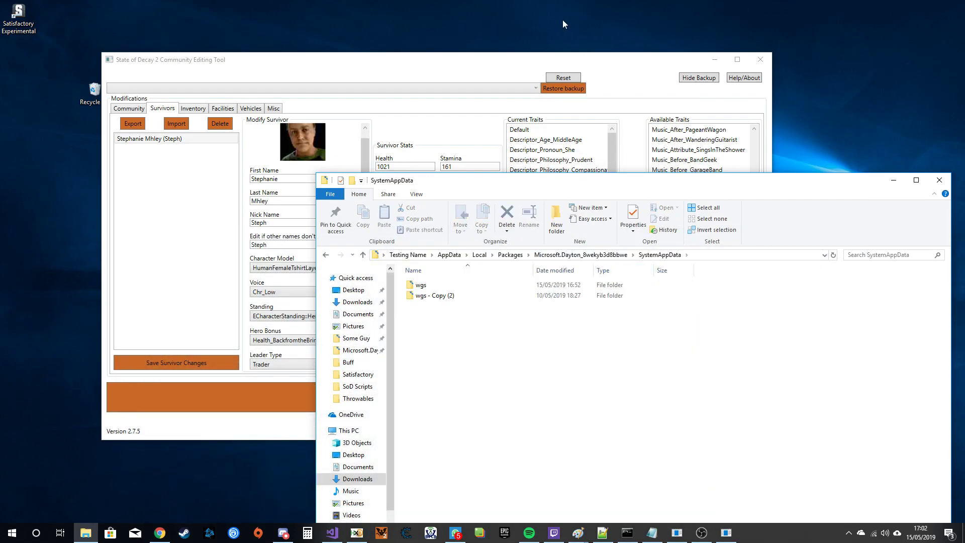
# - Compare the contents of the SystemAppData folder with the backup folder and minimize File Explorer
pyautogui.moveTo(593, 190); pyautogui.dragTo(454, 108)
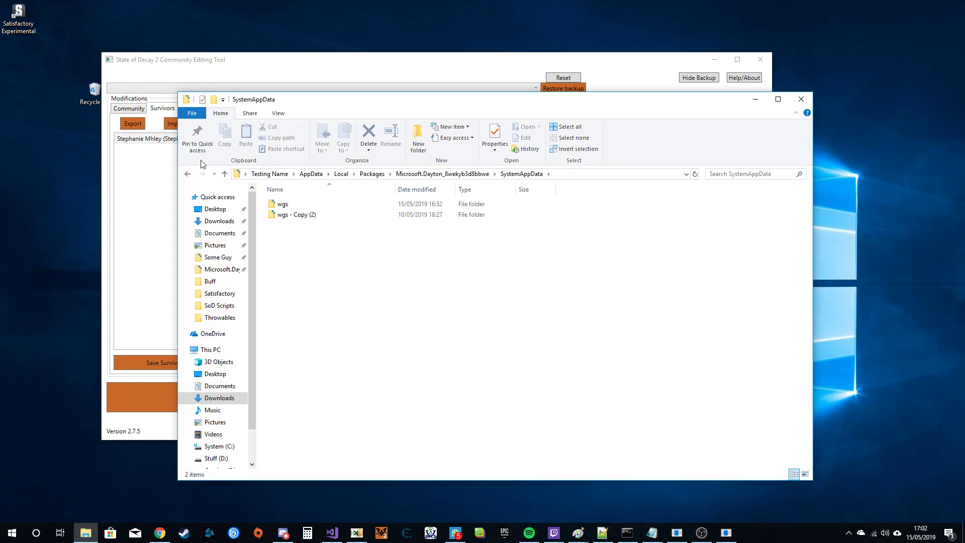
pyautogui.click(187, 174)
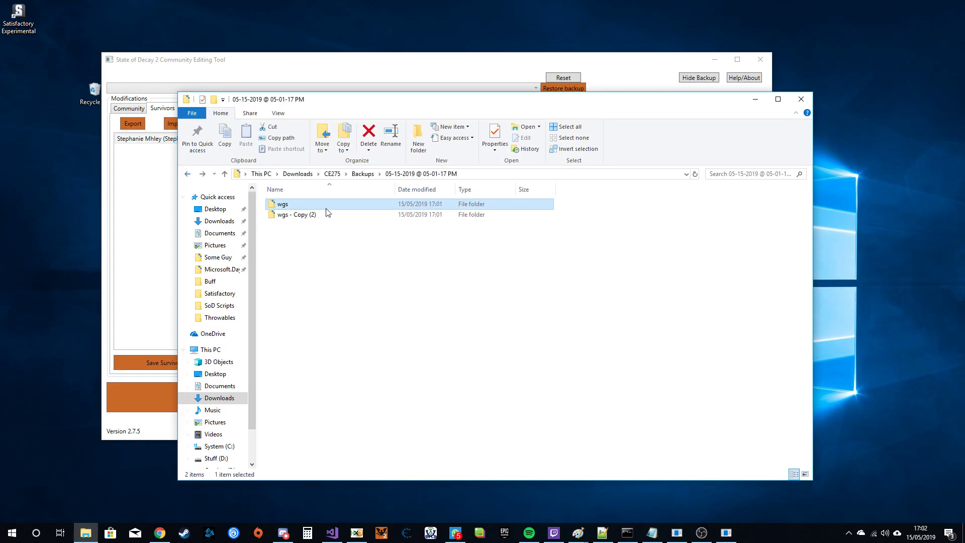
pyautogui.click(204, 175)
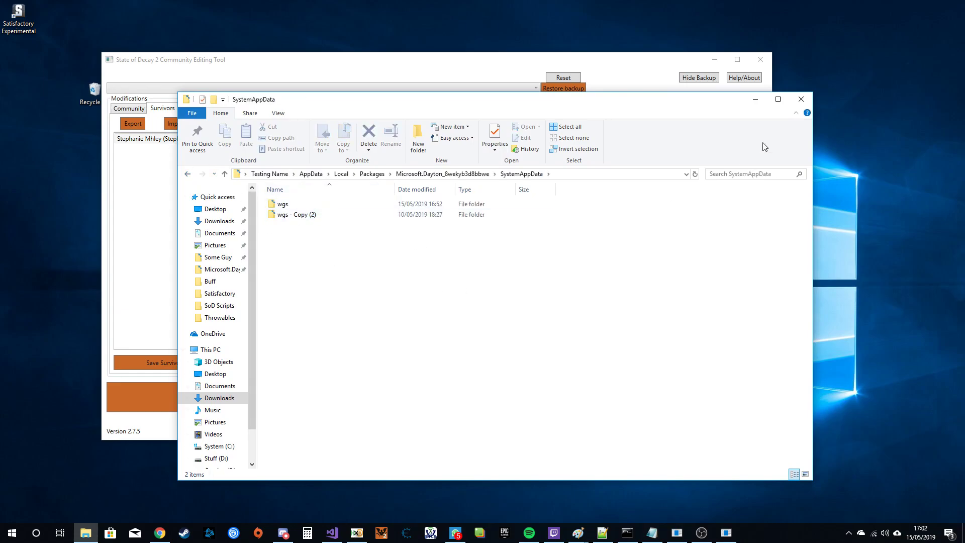
pyautogui.click(755, 99)
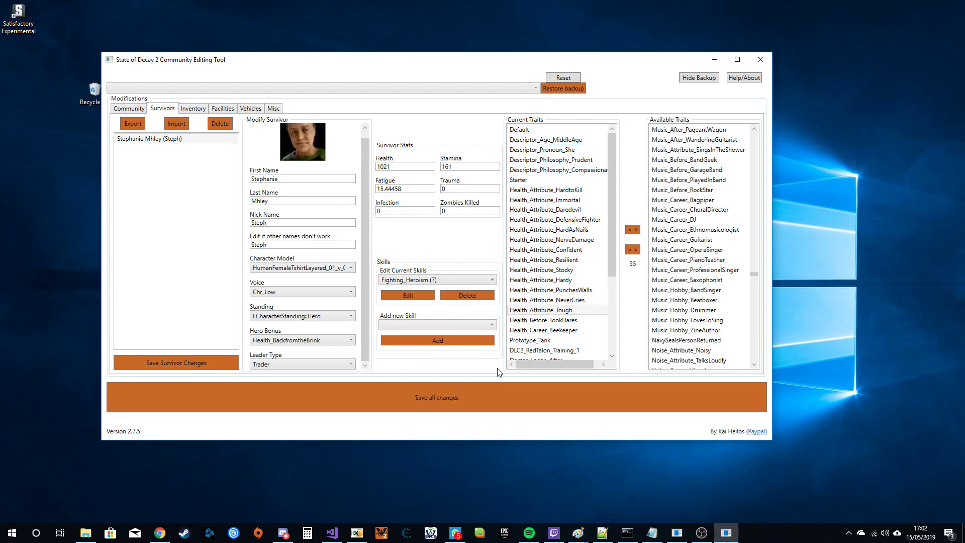
# - Review the Misc, Inventory, Community, Facilities and Survivors sections of the State of Decay 2 Community Editing Tool
pyautogui.click(344, 481)
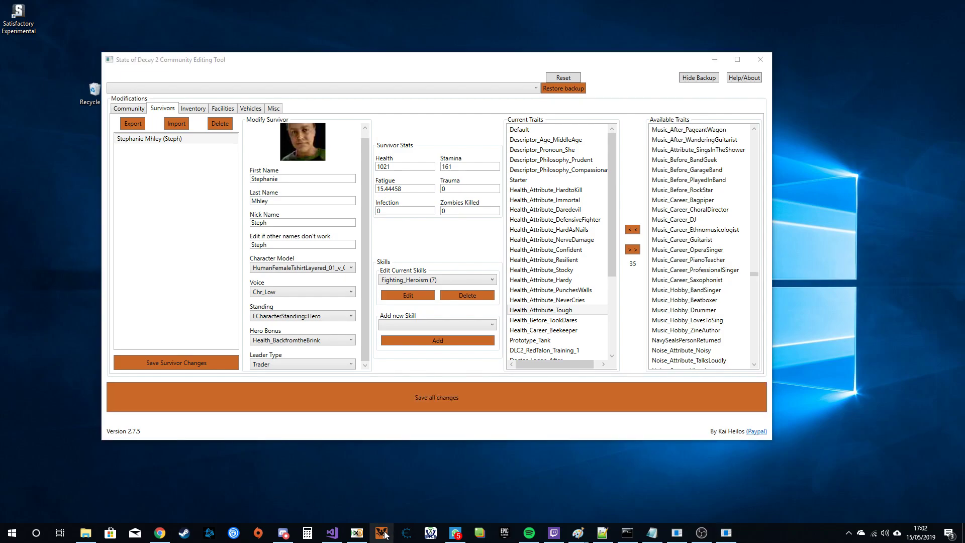
pyautogui.click(381, 533)
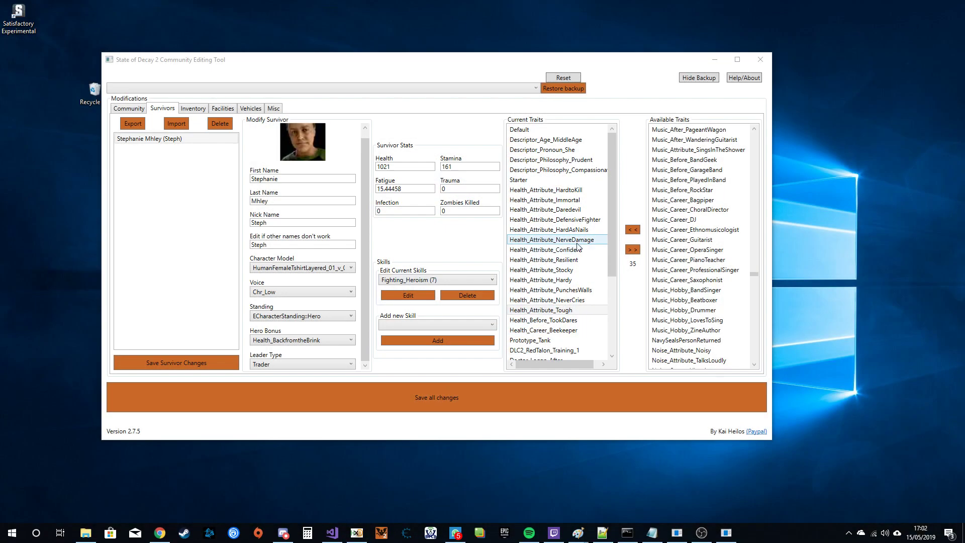
pyautogui.click(262, 108)
pyautogui.click(272, 109)
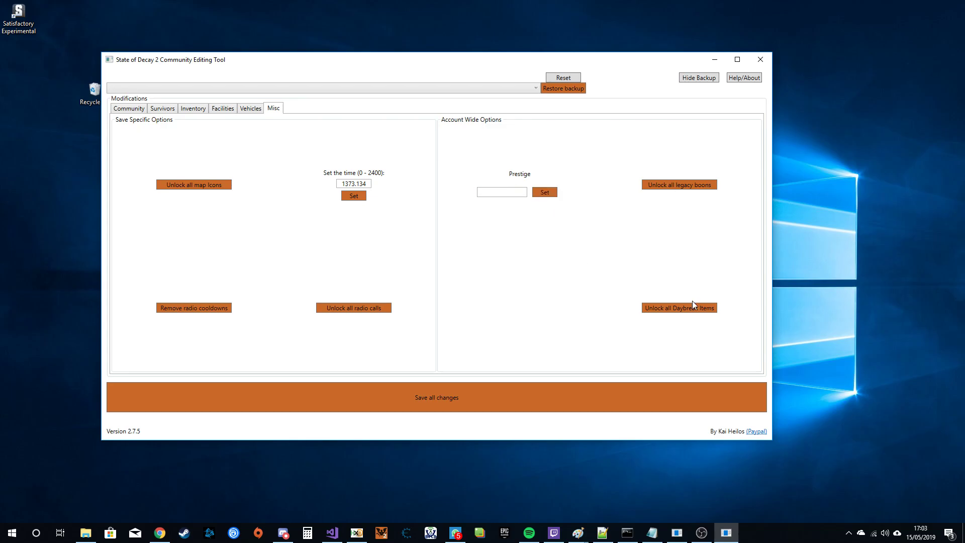
pyautogui.click(202, 110)
pyautogui.click(140, 110)
pyautogui.click(205, 111)
pyautogui.click(223, 109)
pyautogui.click(130, 109)
pyautogui.click(171, 110)
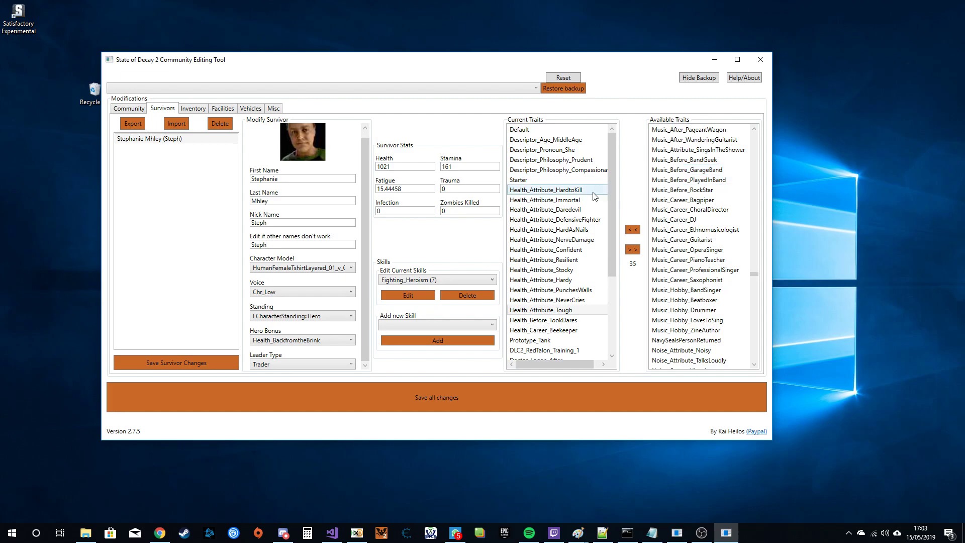
# - Close the State of Decay 2 Community Editing Tool and switch to File Explorer at the SystemAppData folder
pyautogui.click(760, 60)
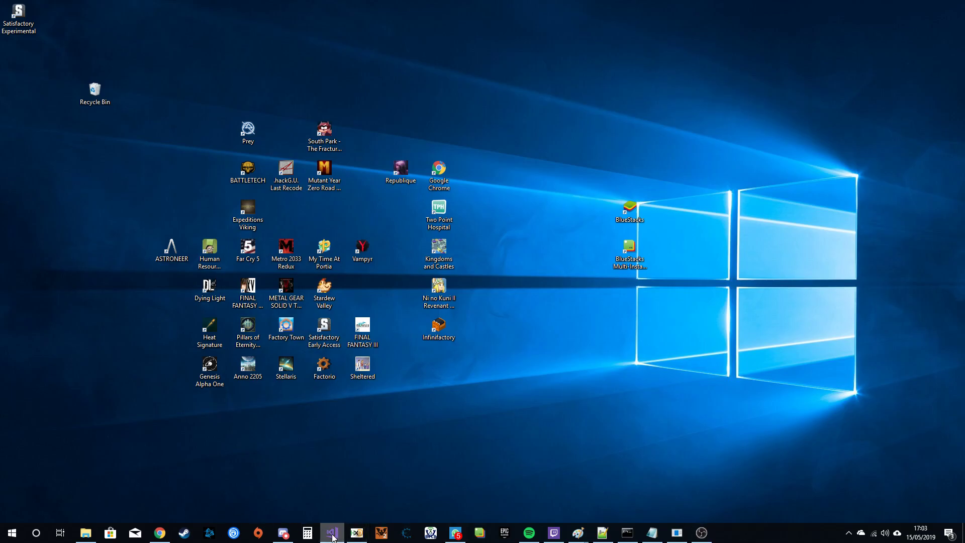
pyautogui.click(85, 533)
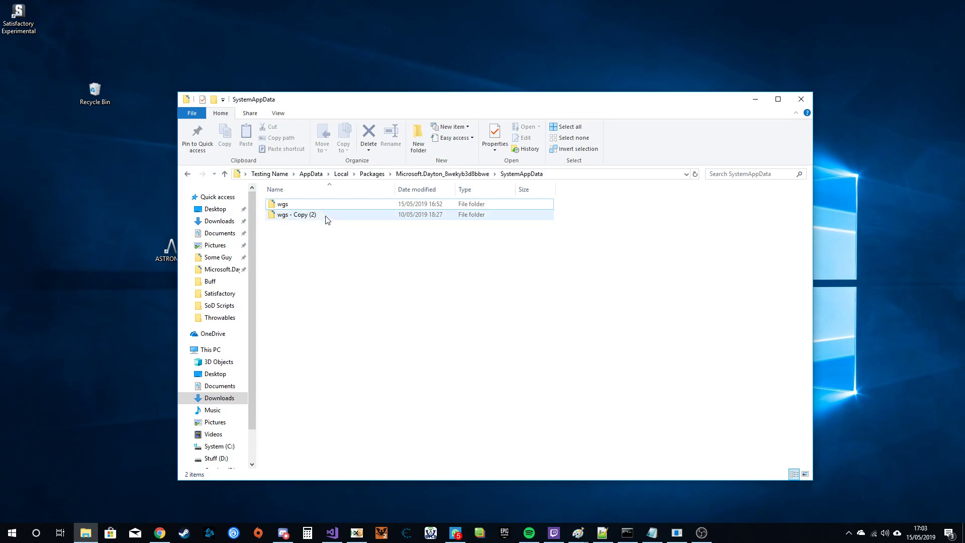
# - Switch to Discord and read through the pinned messages of the community-editor channel
pyautogui.click(283, 533)
pyautogui.click(648, 153)
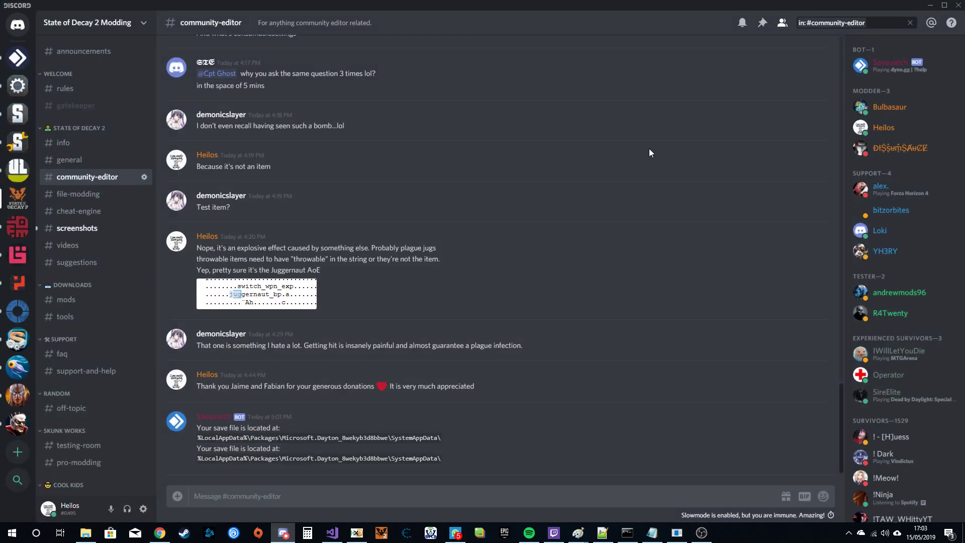
pyautogui.click(762, 23)
pyautogui.scroll(-5, 698, 286)
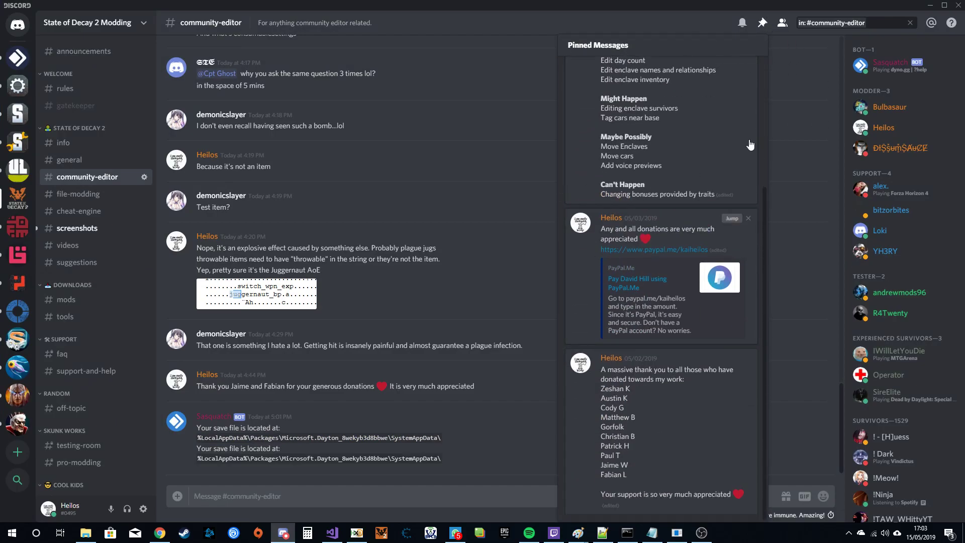
pyautogui.click(762, 23)
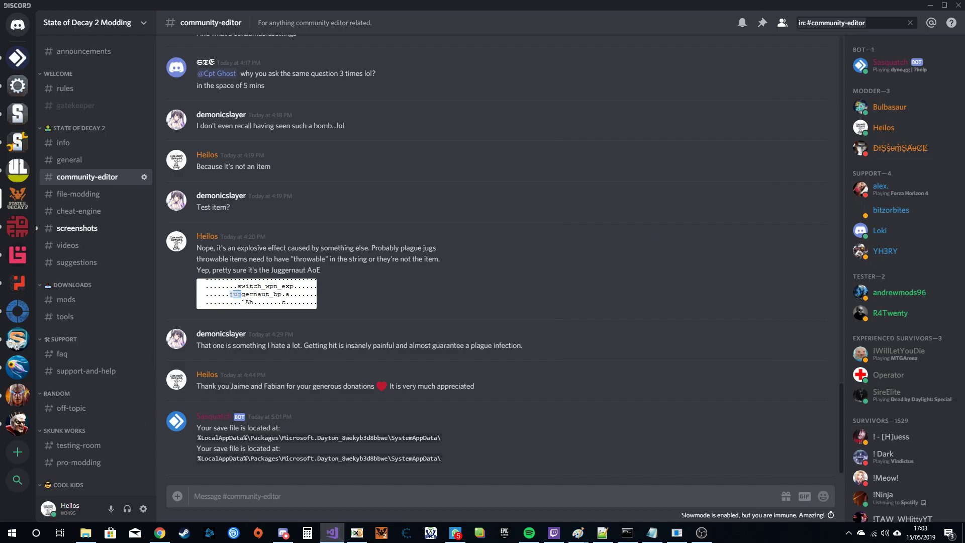
# - Switch to the remaining Community Editing Tool window, view its PayPal donation page in Chrome, and close both windows
pyautogui.click(677, 532)
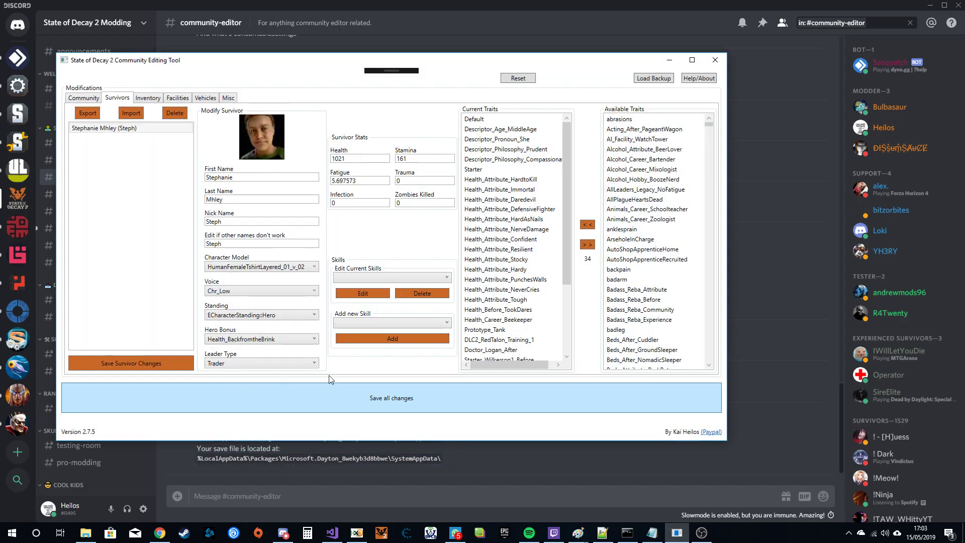
pyautogui.click(712, 432)
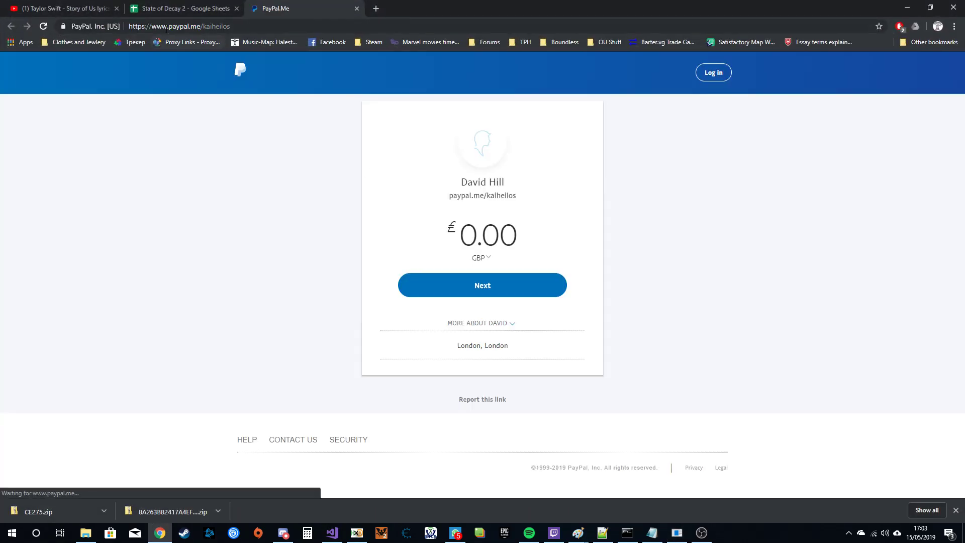
pyautogui.click(212, 29)
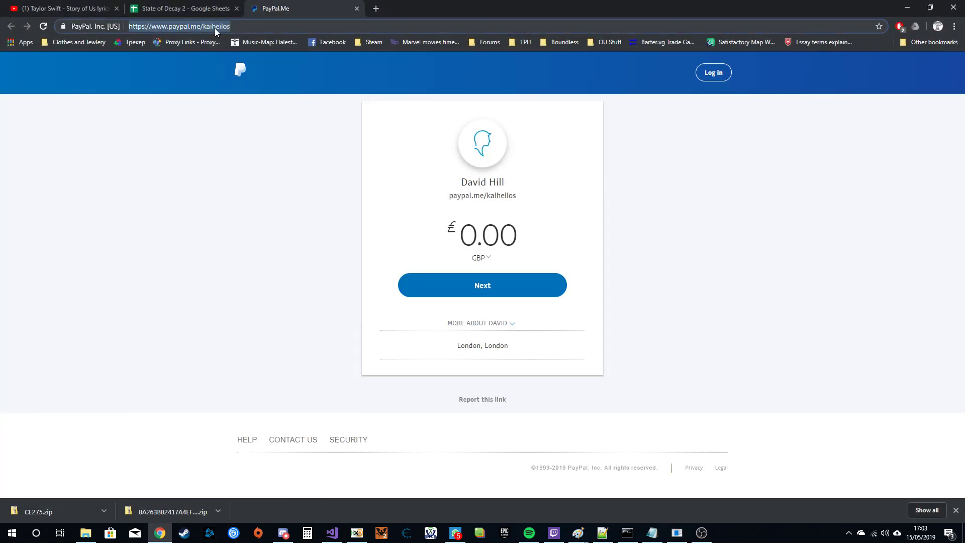
pyautogui.click(953, 7)
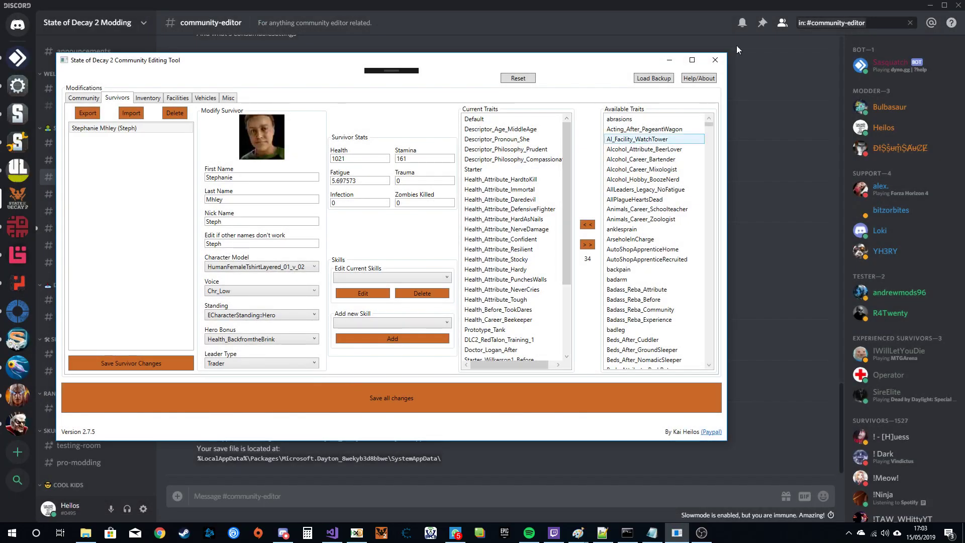
pyautogui.click(715, 61)
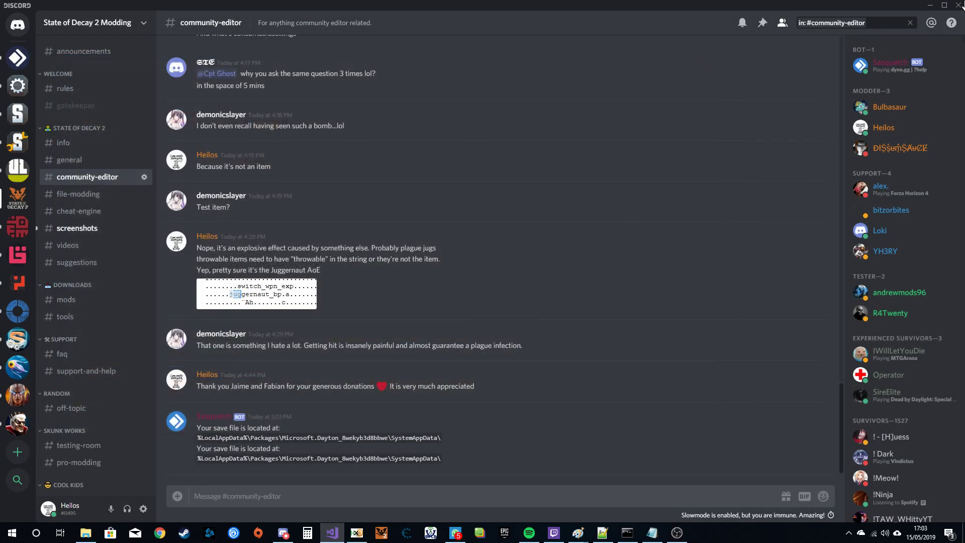
pyautogui.click(457, 208)
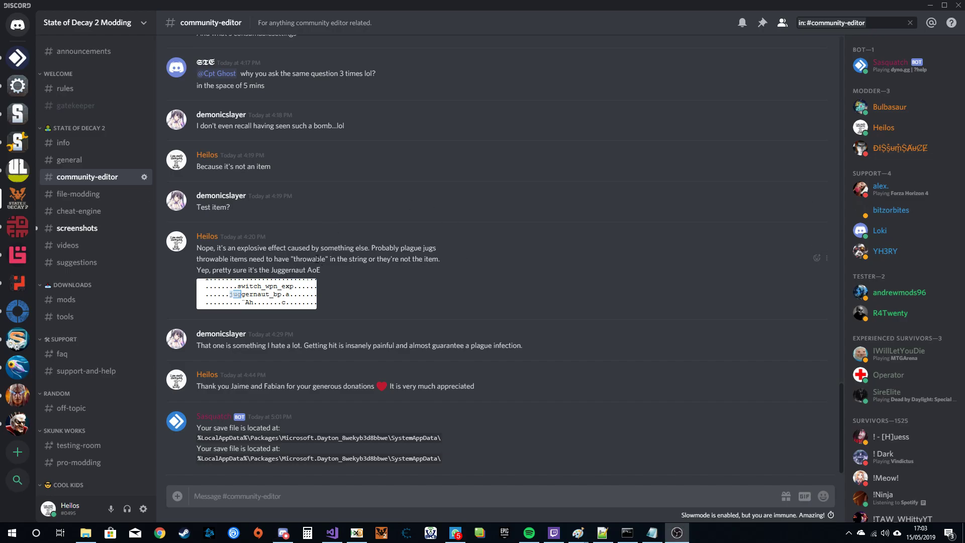
pyautogui.moveTo(372, 259); pyautogui.dragTo(307, 247)
pyautogui.moveTo(373, 259); pyautogui.dragTo(257, 245)
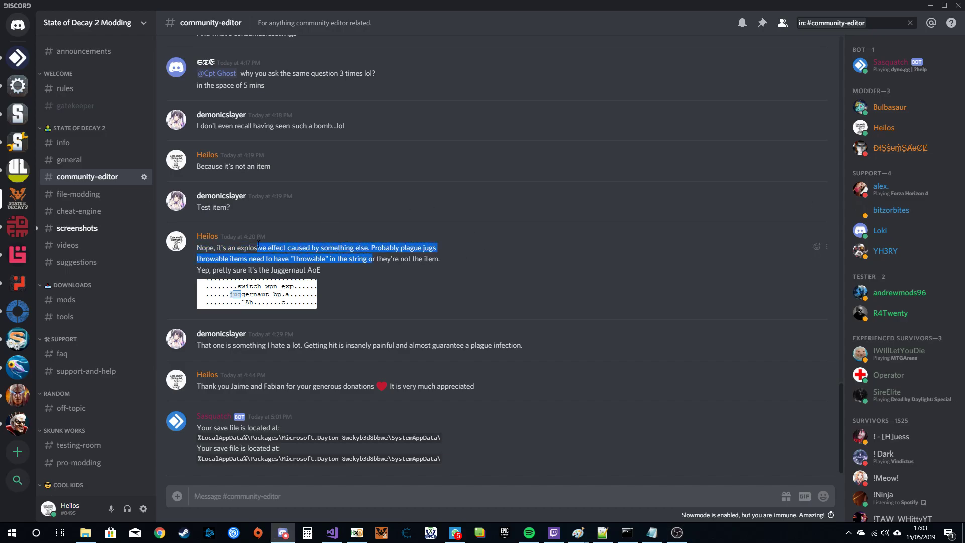
pyautogui.click(258, 245)
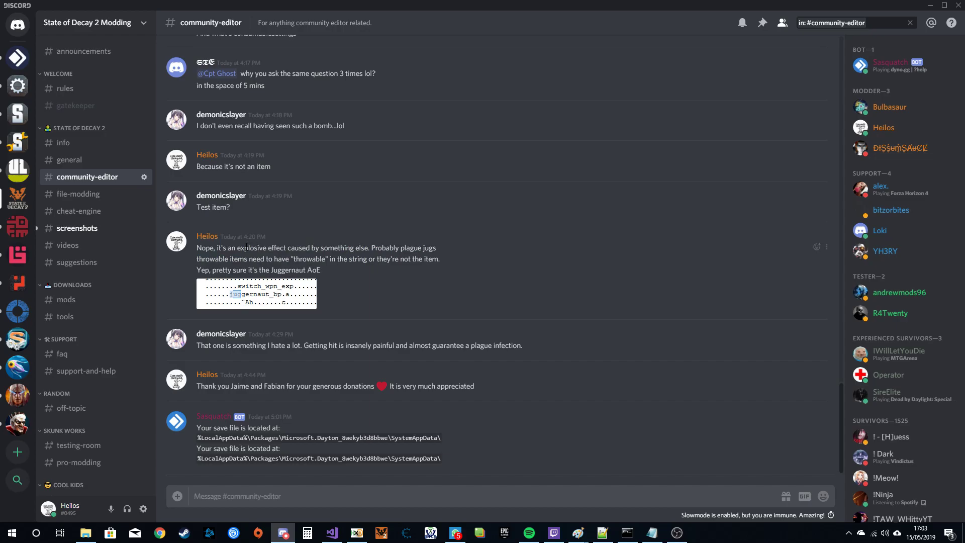
pyautogui.moveTo(239, 248); pyautogui.dragTo(265, 249)
pyautogui.click(750, 99)
# - Check the community-editor channel's pinned messages for the planned editor features and close the Discord window
pyautogui.click(766, 24)
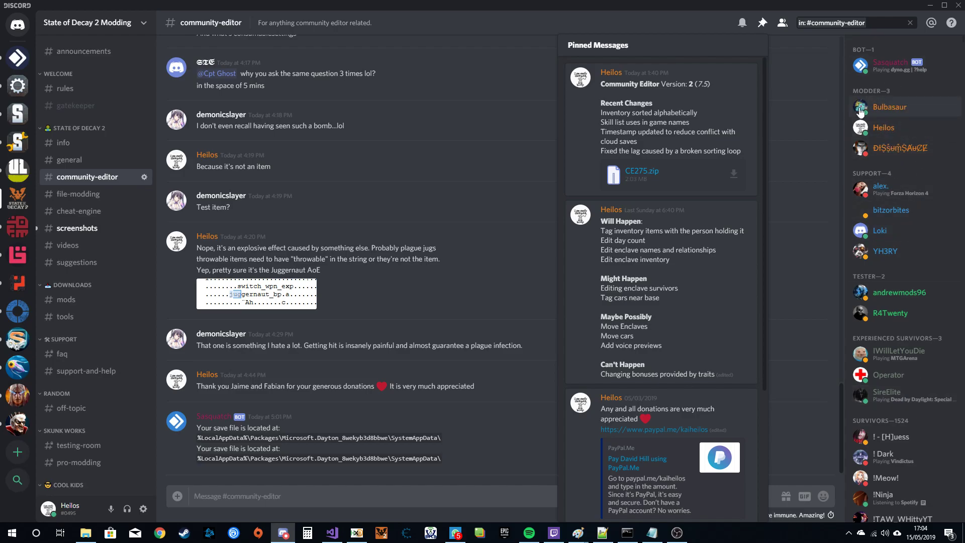
pyautogui.click(532, 266)
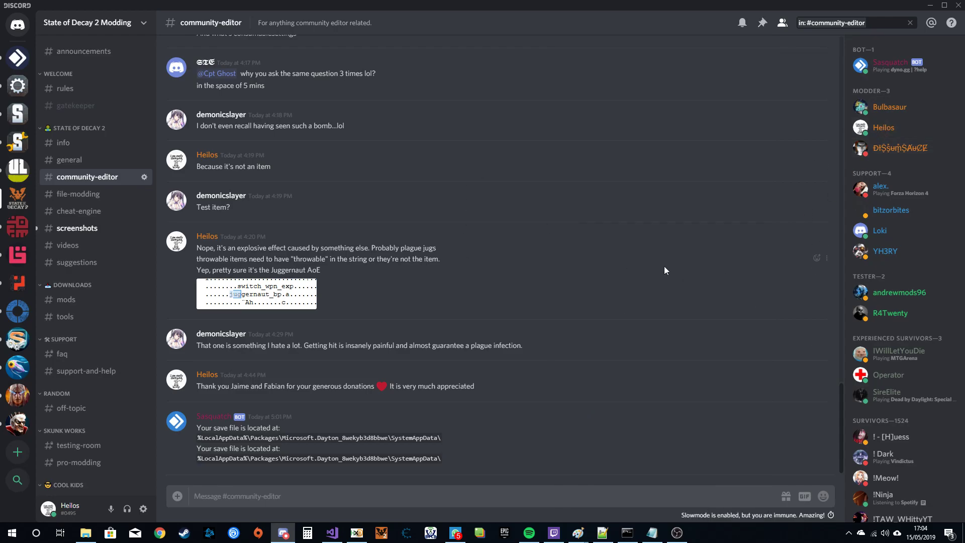
pyautogui.click(954, 9)
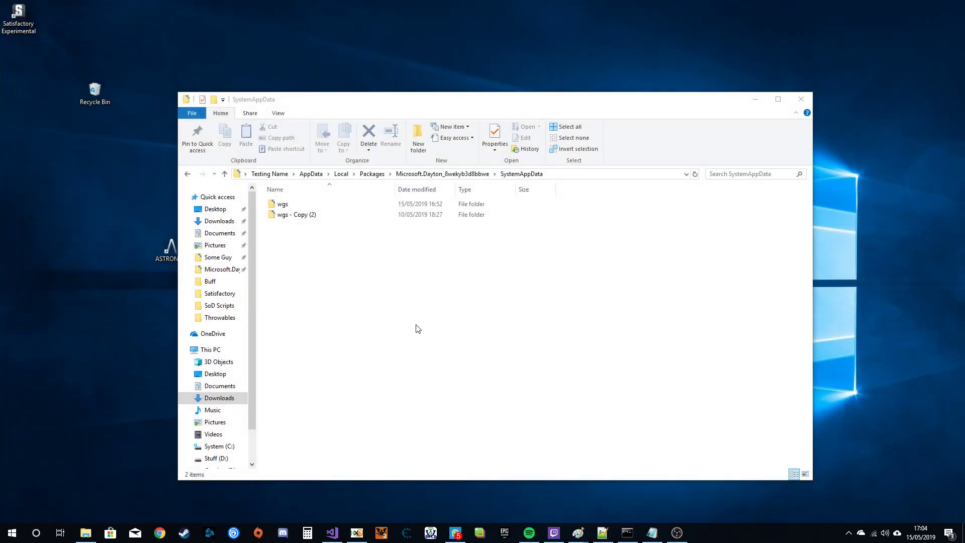
pyautogui.click(676, 532)
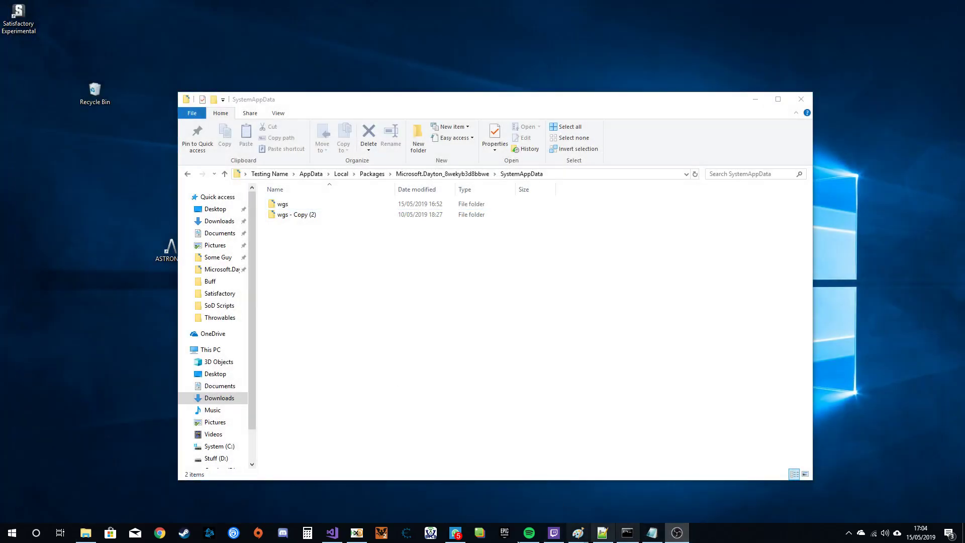